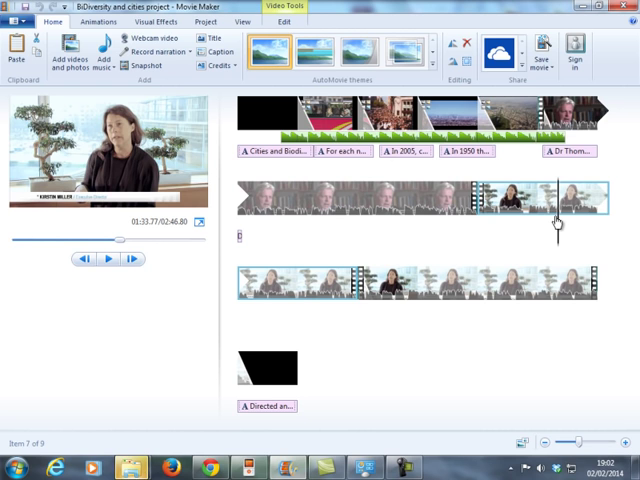
Save the project as OverlayProject in the MovieMaker folder, replacing the existing file.
{"action": "left_click", "coordinate": [478, 204]}
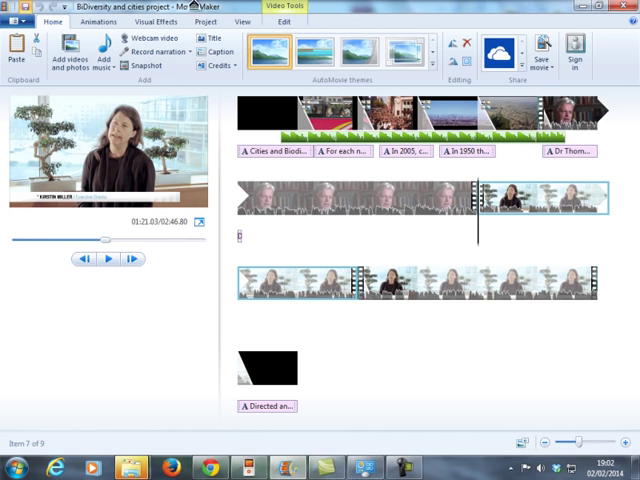
{"action": "left_click", "coordinate": [14, 21]}
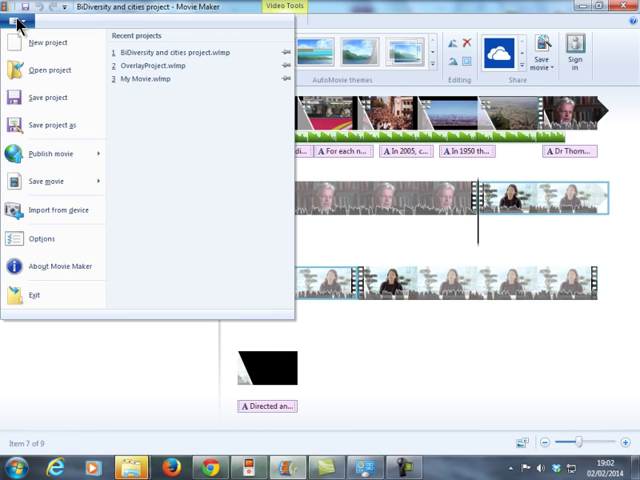
{"action": "left_click", "coordinate": [52, 125]}
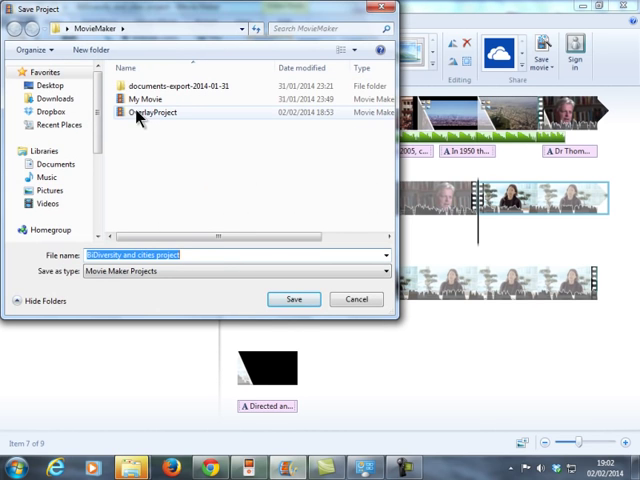
{"action": "left_click", "coordinate": [140, 111]}
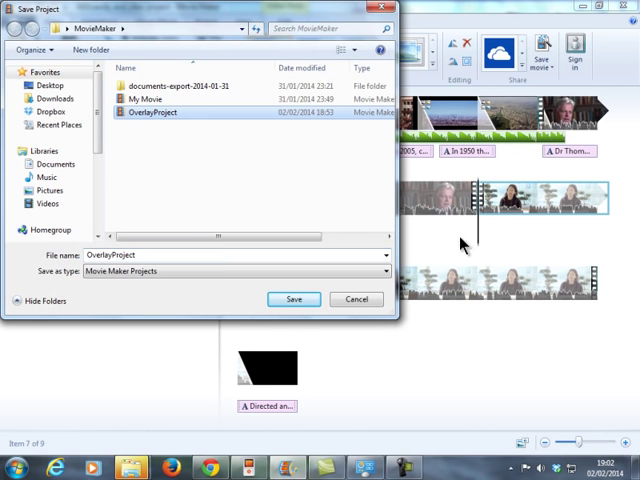
{"action": "left_click", "coordinate": [296, 300]}
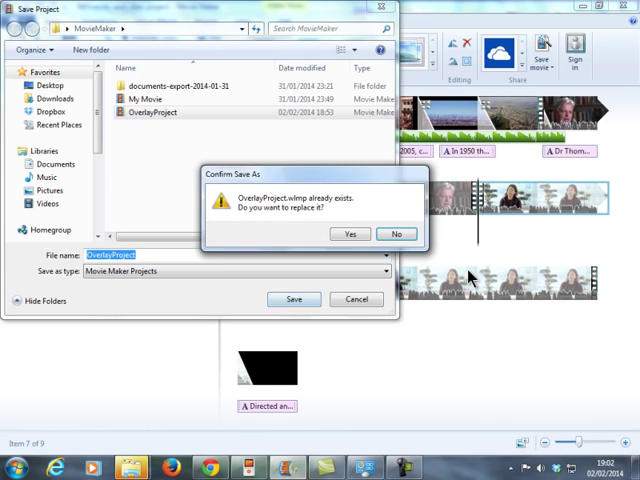
{"action": "left_click", "coordinate": [347, 232]}
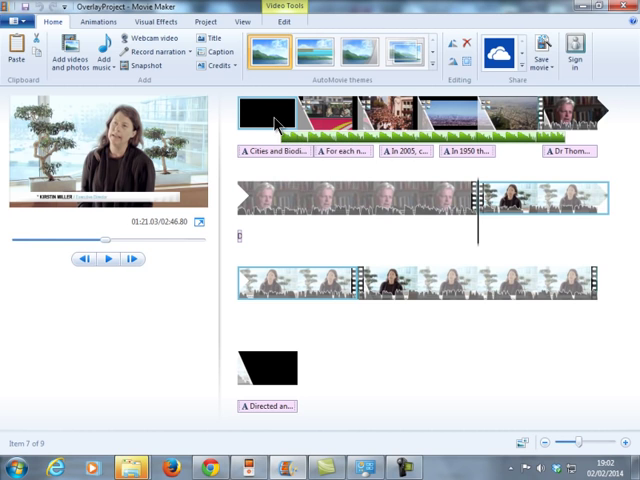
Delete the opening title clips and the red building, skyline and aerial city photos.
{"action": "left_click", "coordinate": [275, 121]}
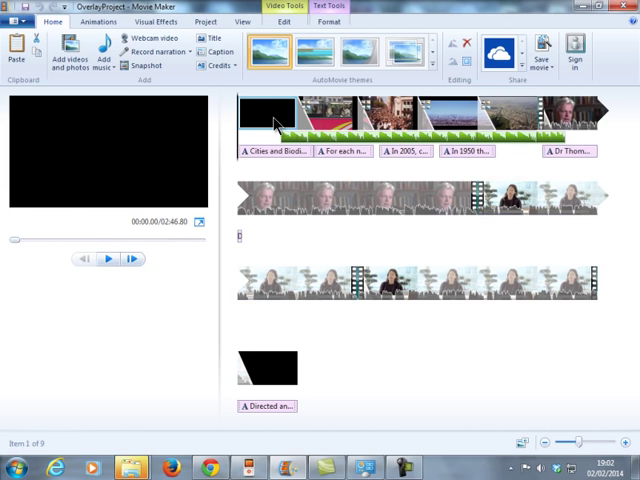
{"action": "key", "text": "Delete"}
{"action": "key", "text": "Delete"}
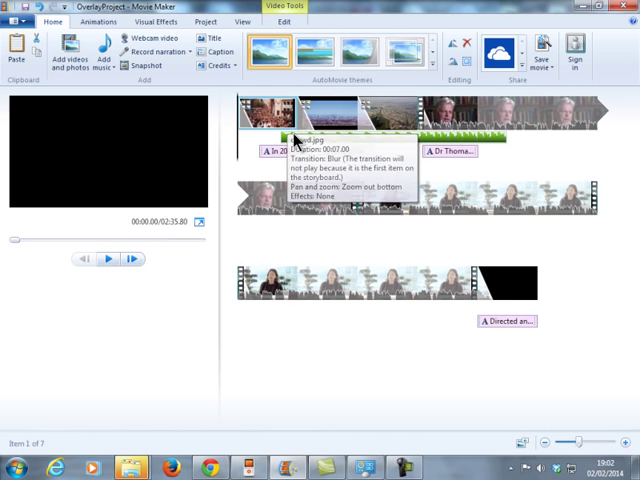
{"action": "key", "text": "Delete"}
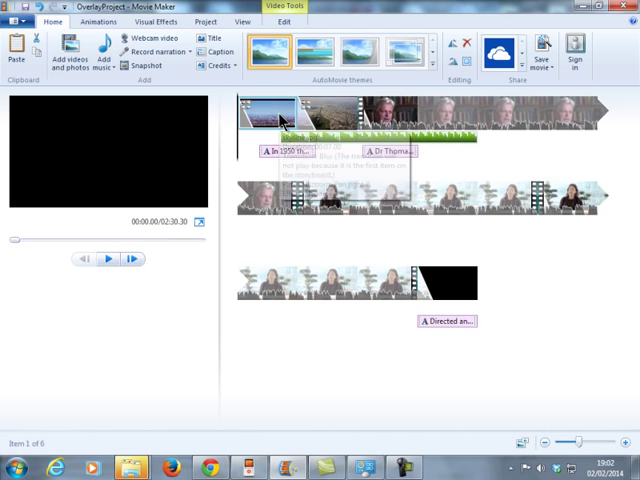
{"action": "key", "text": "Delete"}
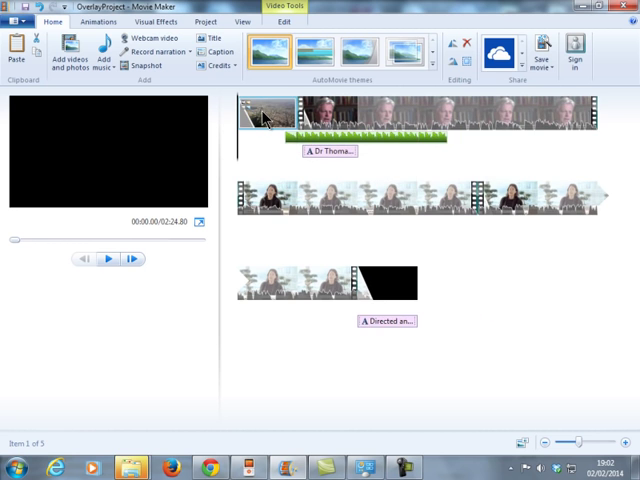
{"action": "key", "text": "Delete"}
Delete the background music track and the other interviewee's clip and caption.
{"action": "left_click", "coordinate": [301, 138]}
{"action": "key", "text": "Delete"}
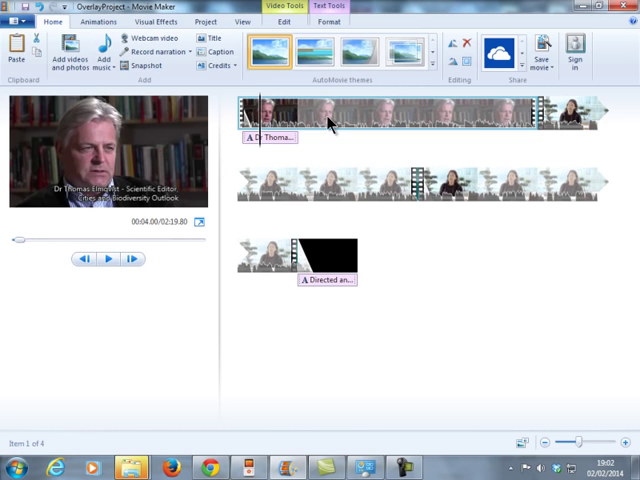
{"action": "key", "text": "Delete"}
{"action": "left_click", "coordinate": [523, 117]}
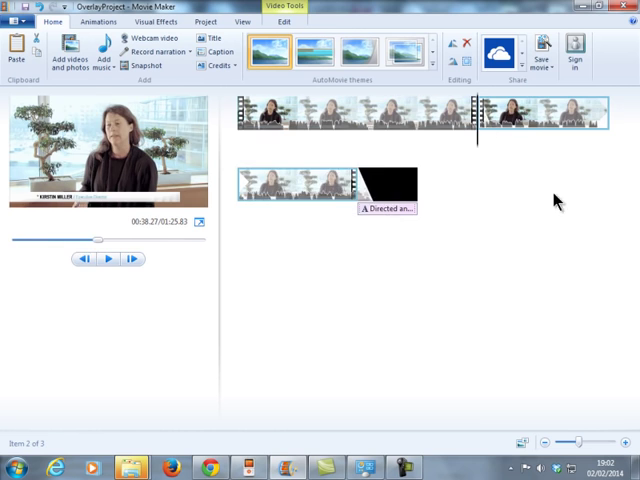
{"action": "key", "text": "Delete"}
{"action": "key", "text": "Delete"}
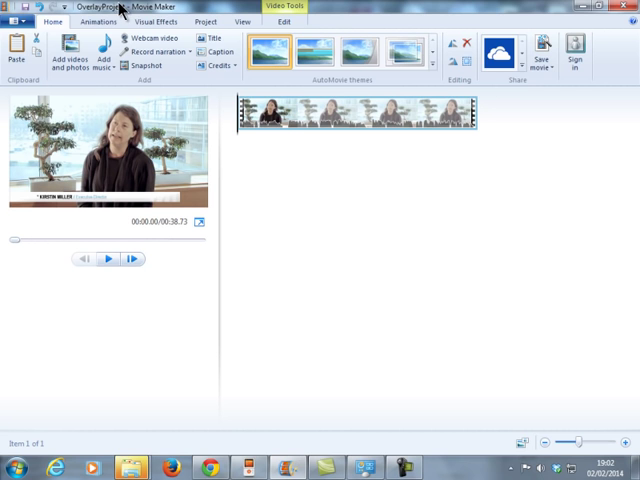
Export the interview audio as OverlayProject.m4a (audio only) in the MovieMaker folder.
{"action": "left_click", "coordinate": [14, 21]}
{"action": "mouse_move", "coordinate": [50, 153]}
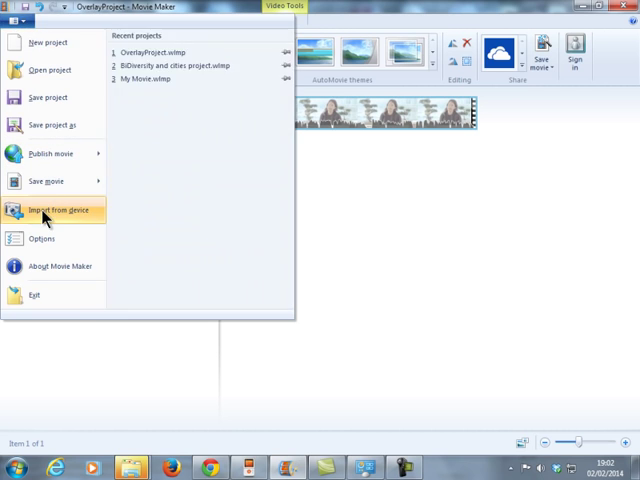
{"action": "mouse_move", "coordinate": [46, 181]}
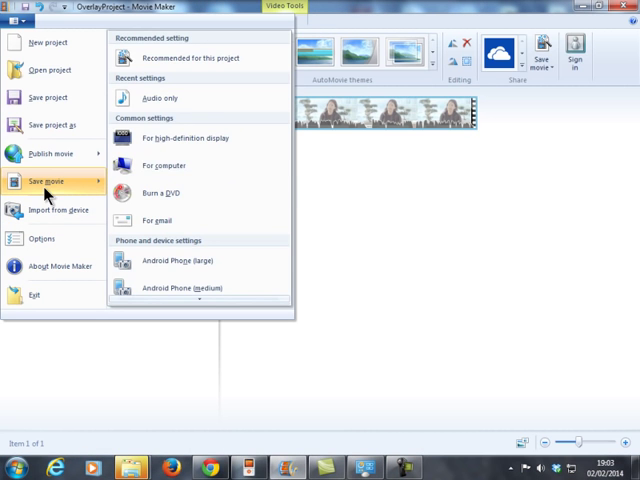
{"action": "scroll", "coordinate": [220, 168], "scroll_direction": "down", "scroll_amount": 4}
{"action": "scroll", "coordinate": [220, 168], "scroll_direction": "down", "scroll_amount": 4}
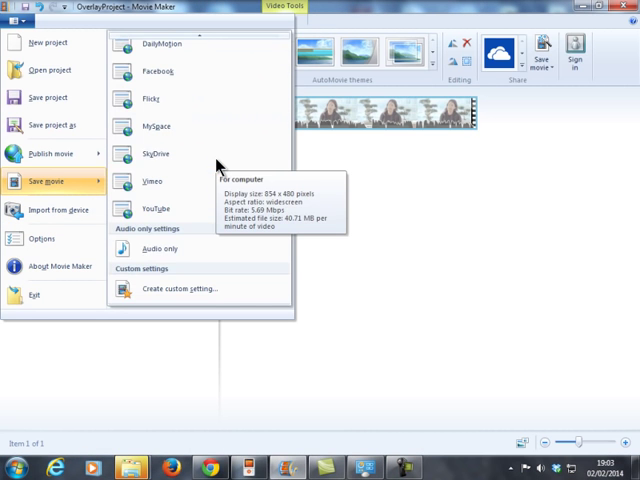
{"action": "left_click", "coordinate": [182, 249]}
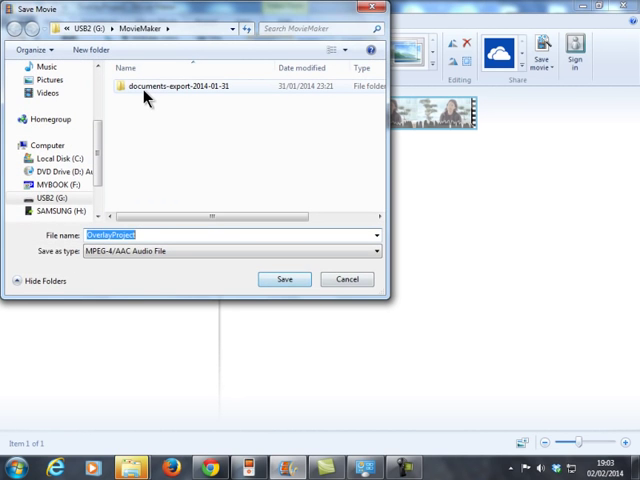
{"action": "left_click", "coordinate": [285, 279]}
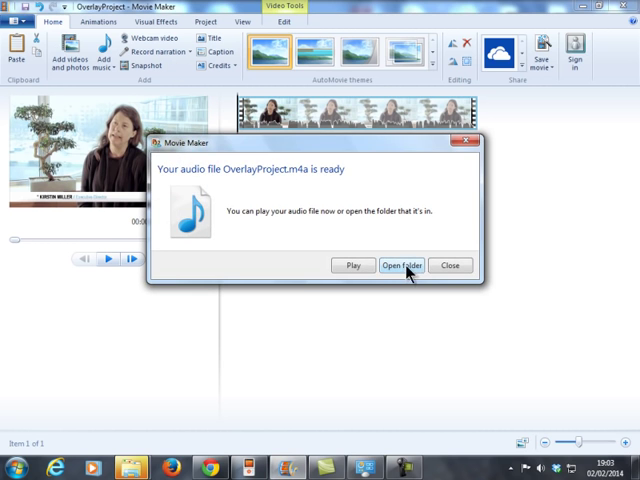
{"action": "left_click", "coordinate": [449, 265]}
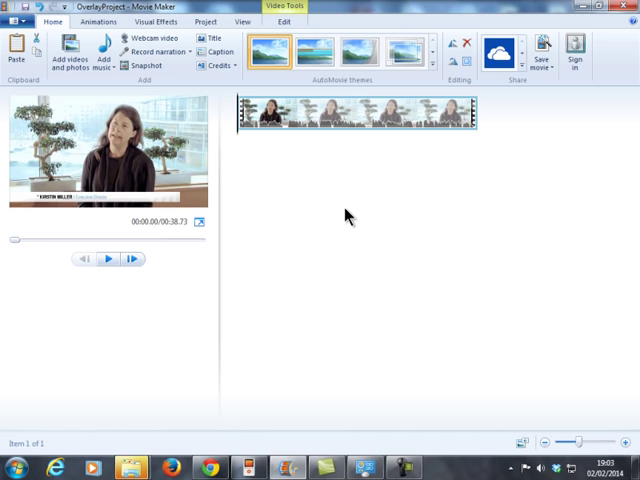
{"action": "left_click", "coordinate": [110, 45]}
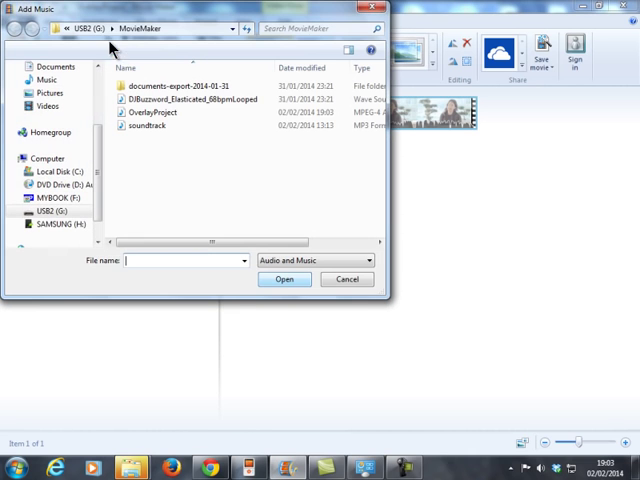
{"action": "left_click", "coordinate": [152, 112]}
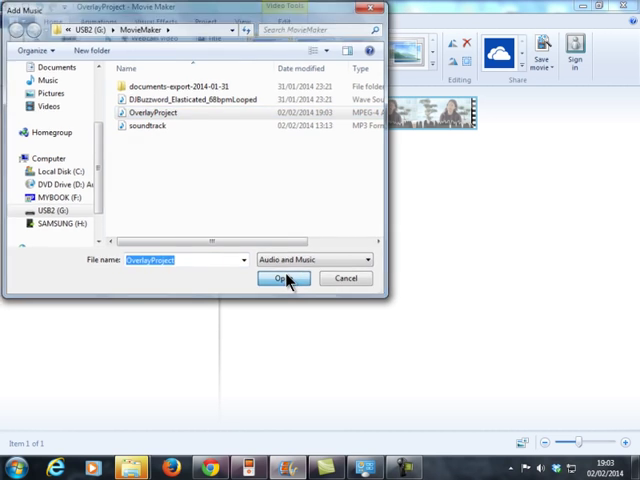
{"action": "left_click", "coordinate": [284, 279]}
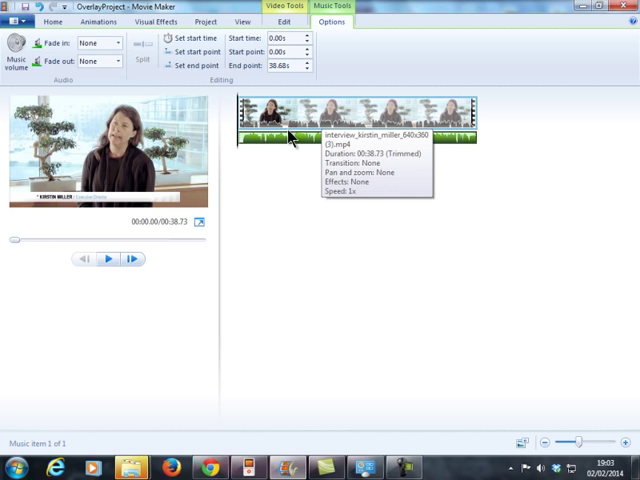
{"action": "key", "text": "Delete"}
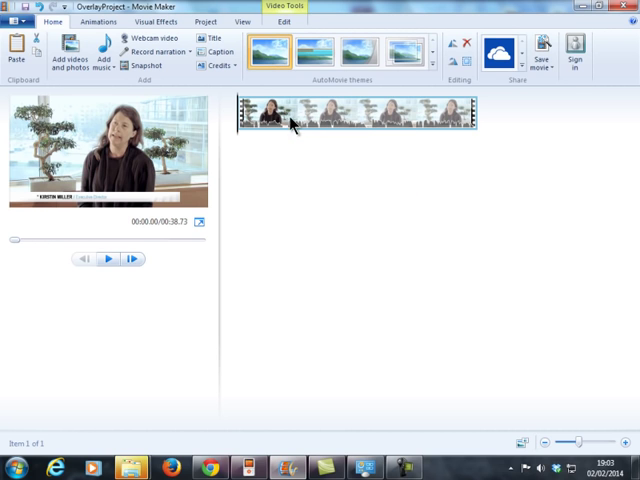
{"action": "left_click_drag", "start_coordinate": [240, 118], "coordinate": [322, 118]}
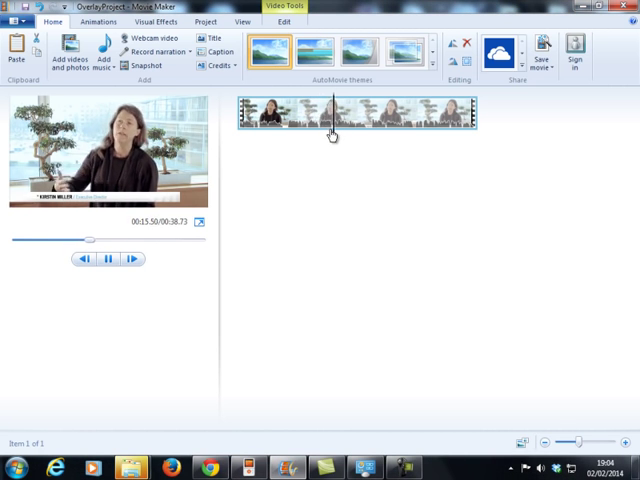
{"action": "left_click_drag", "start_coordinate": [344, 120], "coordinate": [335, 122]}
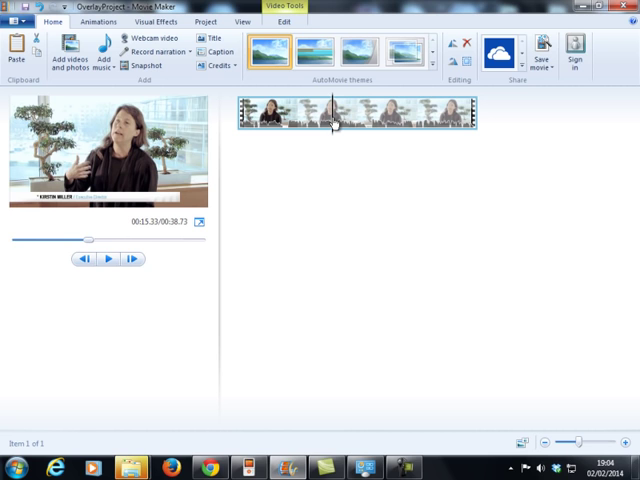
{"action": "left_click", "coordinate": [424, 124]}
{"action": "left_click", "coordinate": [308, 120]}
{"action": "mouse_move", "coordinate": [310, 120]}
{"action": "left_mouse_down"}
{"action": "mouse_move", "coordinate": [377, 120]}
{"action": "mouse_move", "coordinate": [300, 122]}
{"action": "left_mouse_up"}
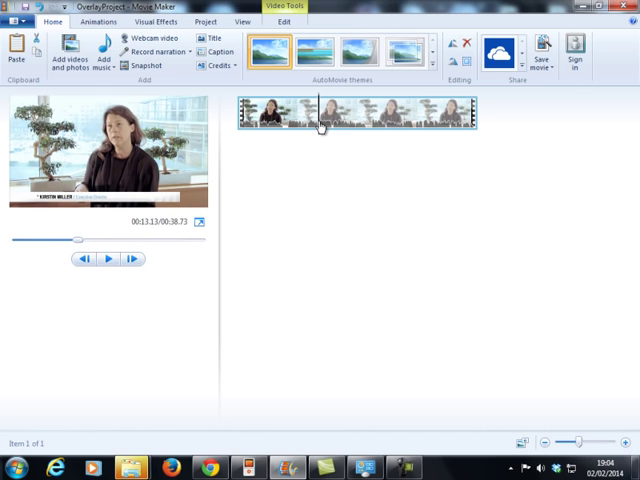
Split the interview at 9.77 and 28.47 seconds into three clips and select the middle one.
{"action": "left_click", "coordinate": [284, 21]}
{"action": "left_click", "coordinate": [288, 55]}
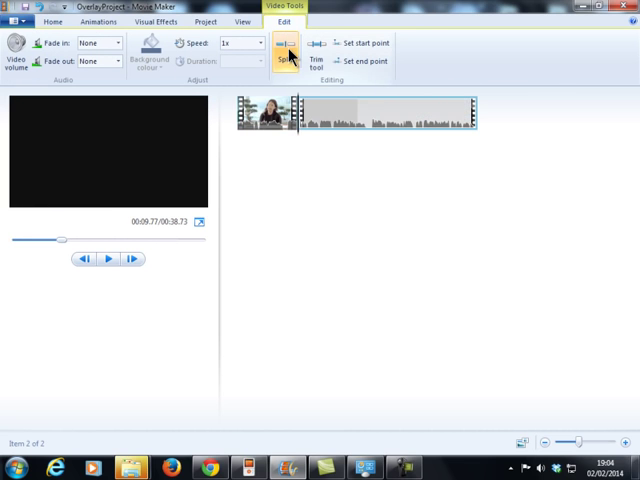
{"action": "left_click_drag", "start_coordinate": [299, 125], "coordinate": [415, 125]}
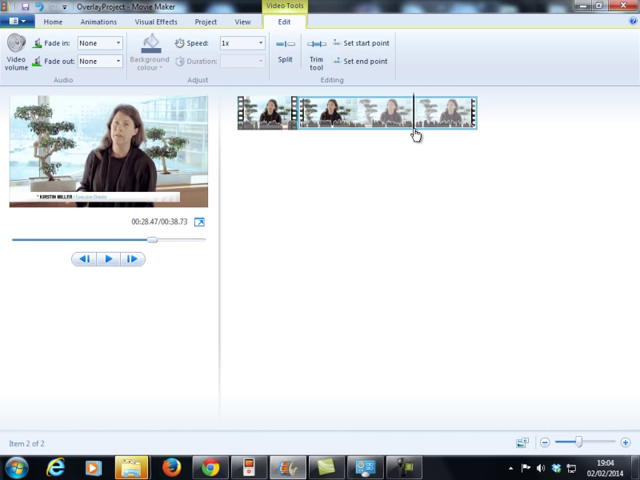
{"action": "left_click", "coordinate": [286, 48]}
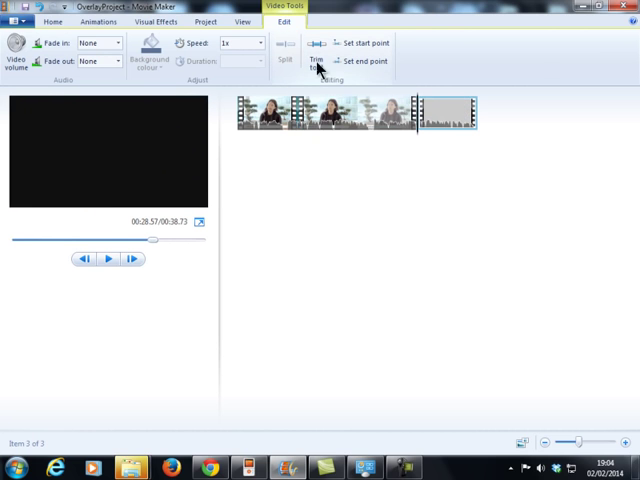
{"action": "left_click", "coordinate": [383, 117]}
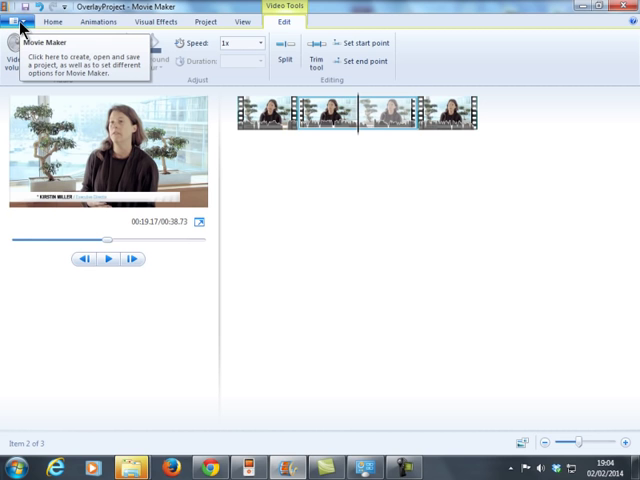
Add the OverlayProject audio file as a music track under the interview clips.
{"action": "left_click", "coordinate": [20, 22]}
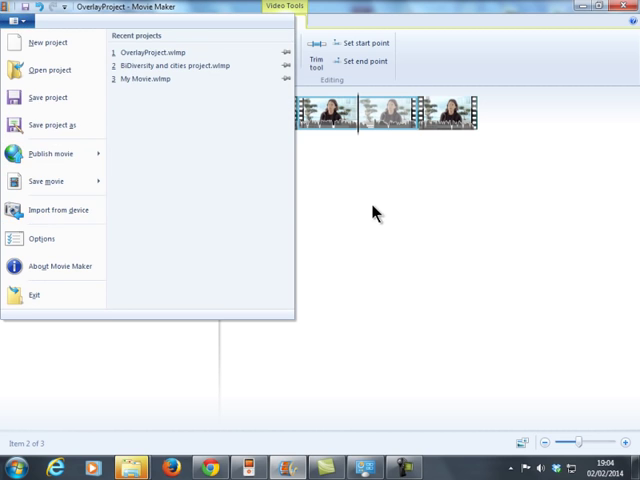
{"action": "left_click", "coordinate": [371, 211]}
{"action": "left_click", "coordinate": [53, 22]}
{"action": "left_click", "coordinate": [104, 52]}
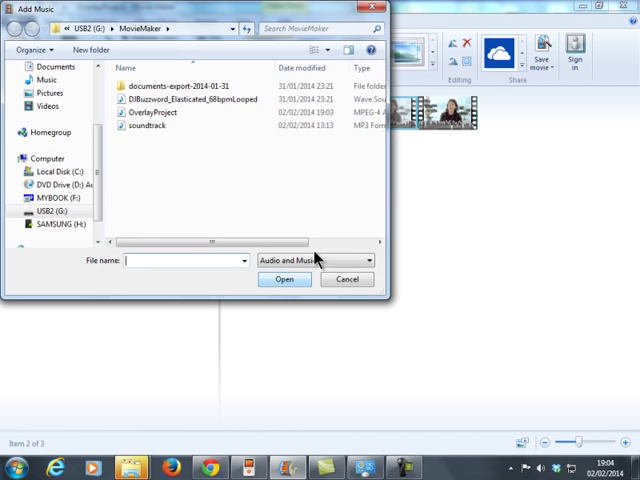
{"action": "left_click", "coordinate": [150, 112]}
{"action": "left_click", "coordinate": [285, 280]}
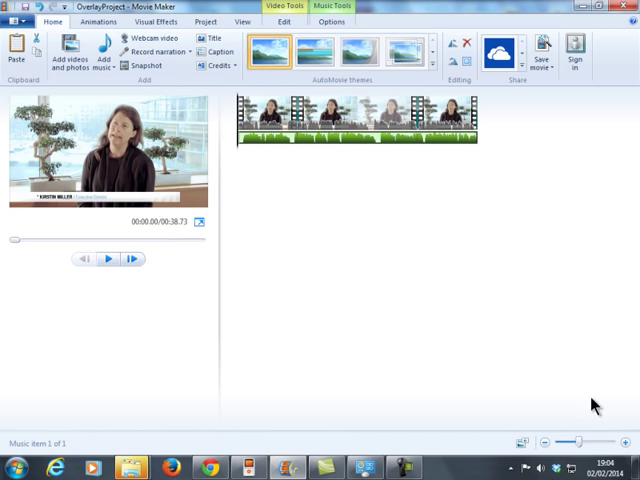
Zoom into the timeline, preview briefly and set the playhead at about 1.1 seconds.
{"action": "left_click", "coordinate": [625, 442]}
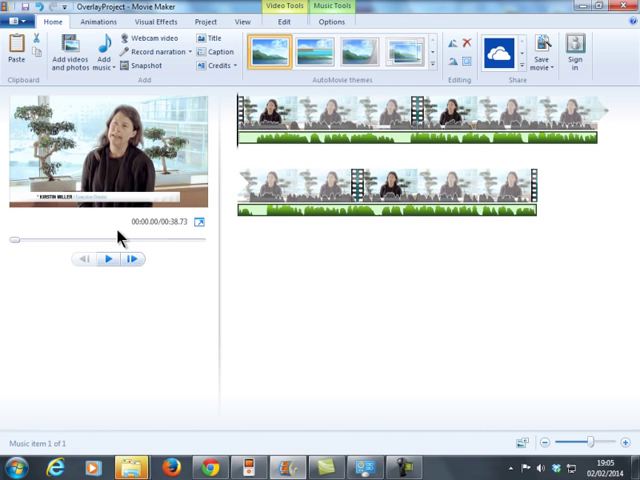
{"action": "left_click", "coordinate": [110, 259]}
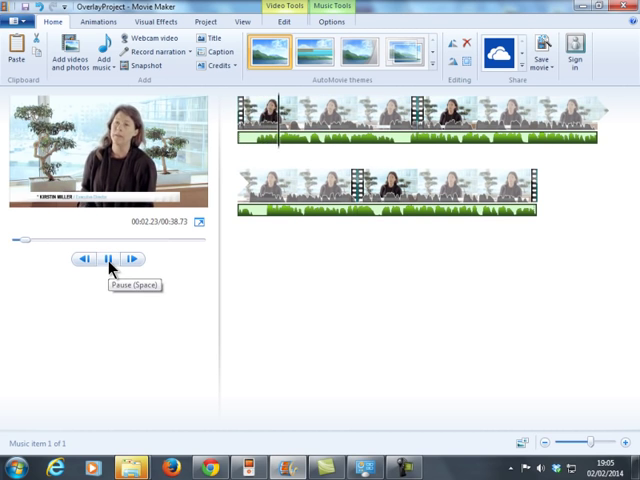
{"action": "left_click", "coordinate": [110, 259]}
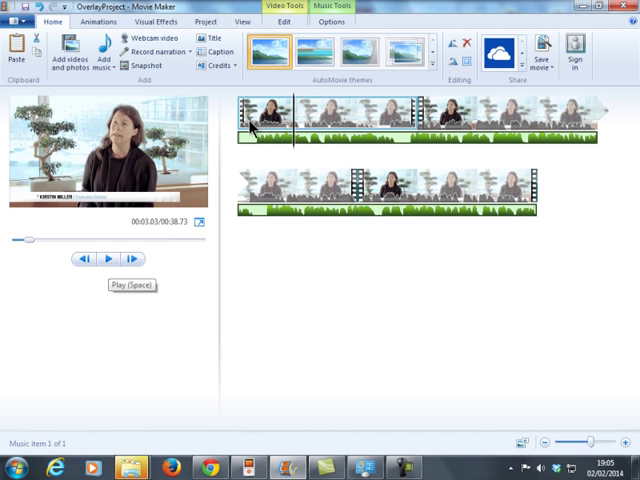
{"action": "left_click", "coordinate": [627, 443]}
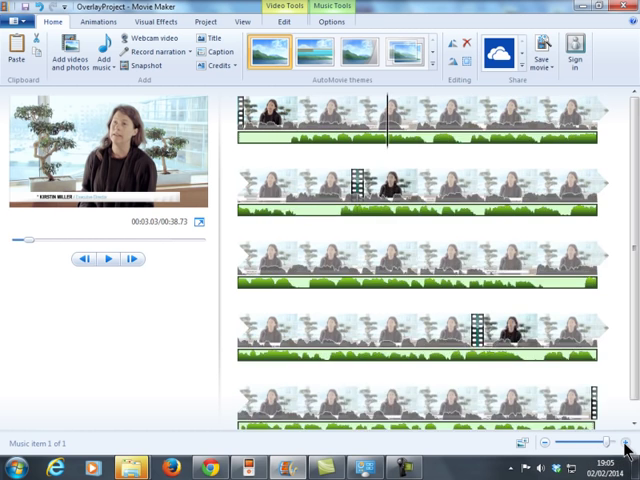
{"action": "left_click", "coordinate": [627, 443]}
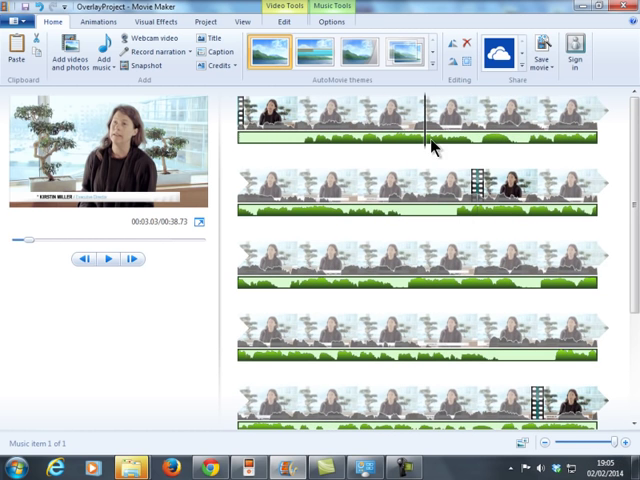
{"action": "left_click_drag", "start_coordinate": [427, 145], "coordinate": [306, 152]}
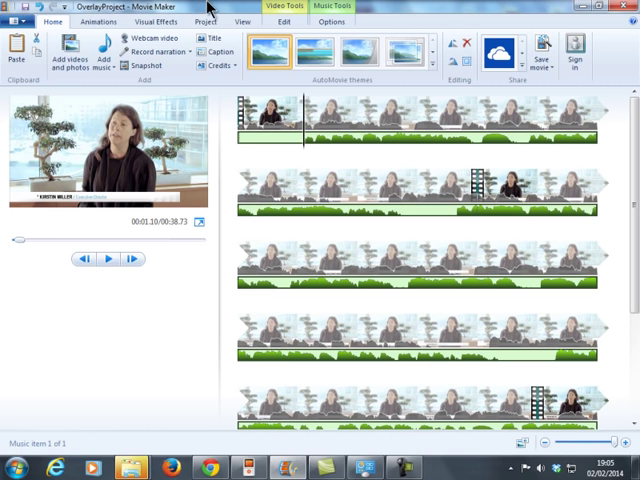
Set the music track's start point to 1.07 seconds and play back the result.
{"action": "left_click", "coordinate": [285, 22]}
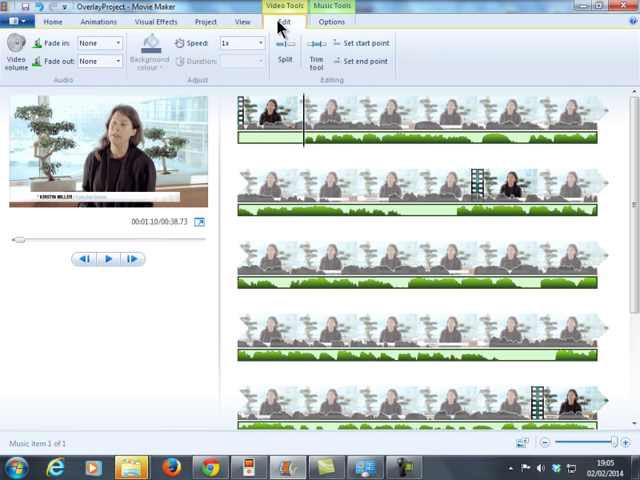
{"action": "left_click", "coordinate": [331, 22]}
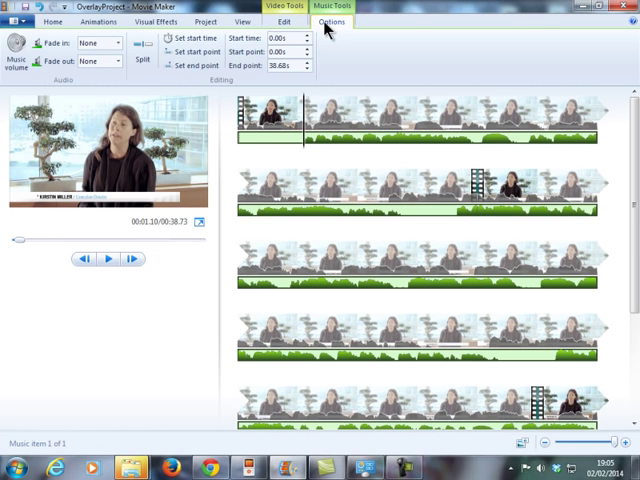
{"action": "left_click", "coordinate": [180, 53]}
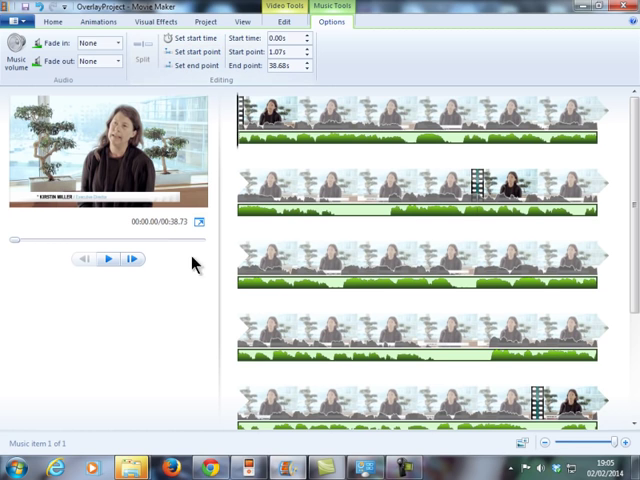
{"action": "left_click", "coordinate": [110, 260]}
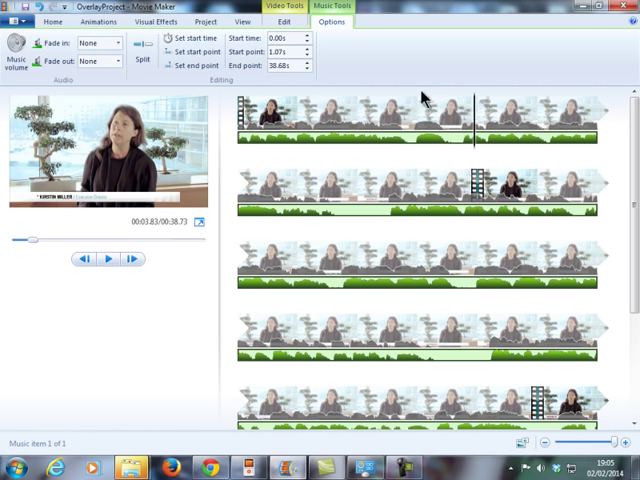
{"action": "left_click_drag", "start_coordinate": [633, 195], "coordinate": [633, 213]}
Delete the middle interview clip, leaving two clips totalling about 19.9 seconds.
{"action": "left_click", "coordinate": [523, 157]}
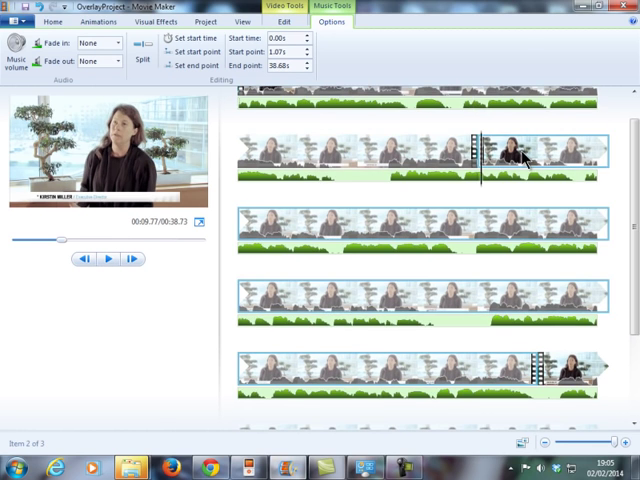
{"action": "left_click_drag", "start_coordinate": [633, 200], "coordinate": [633, 222]}
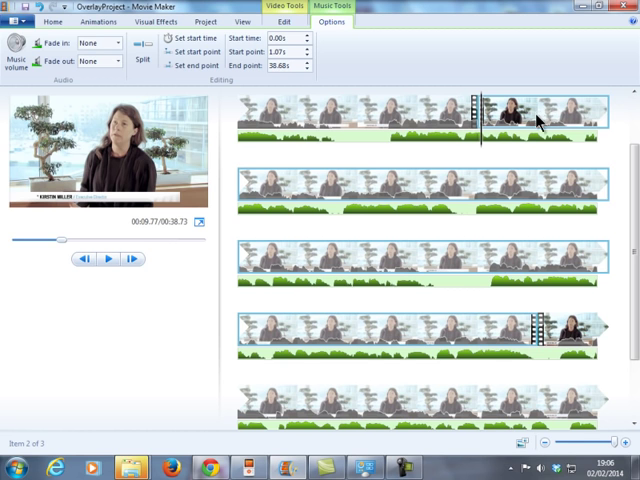
{"action": "left_click", "coordinate": [545, 442]}
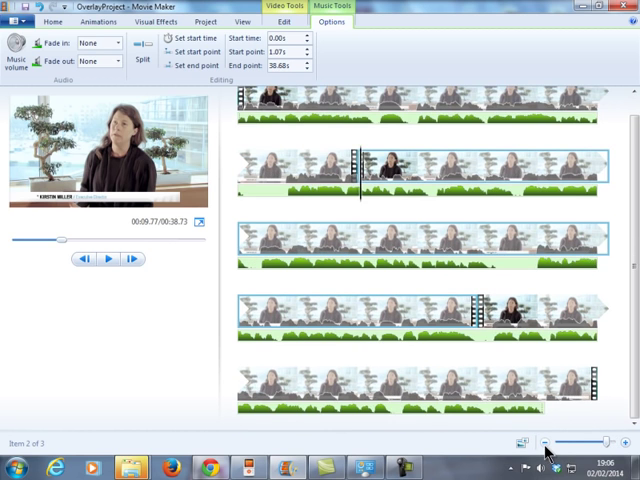
{"action": "left_click", "coordinate": [545, 442]}
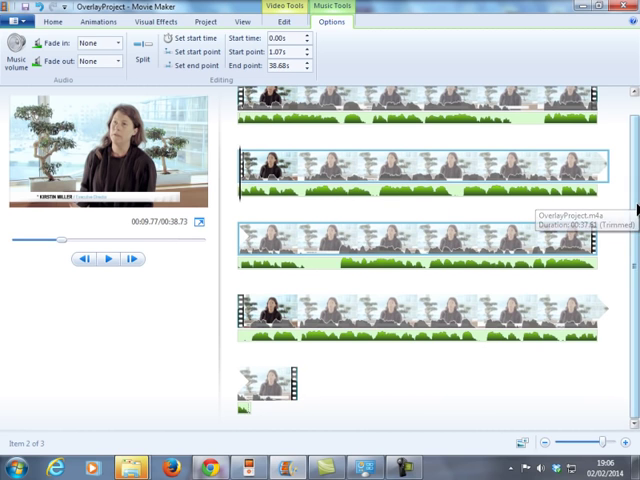
{"action": "scroll", "coordinate": [636, 208], "scroll_direction": "up", "scroll_amount": 2}
{"action": "left_click", "coordinate": [360, 190]}
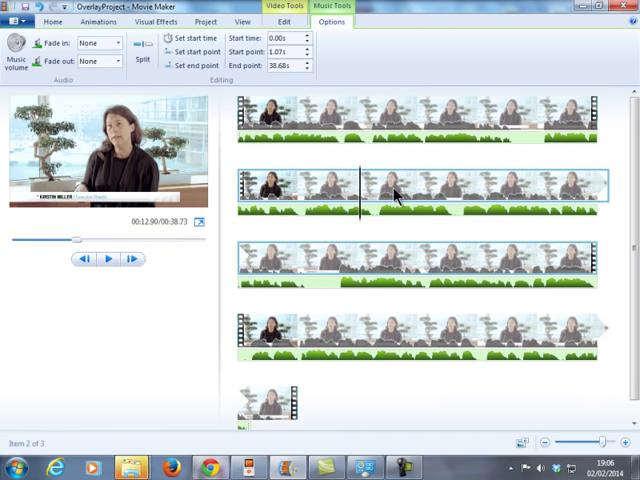
{"action": "key", "text": "Delete"}
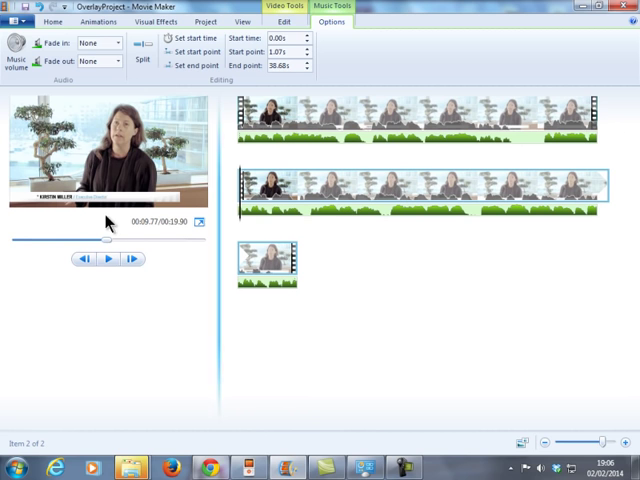
Start adding photos and browse to the MovieMaker folder on USB2 (G:).
{"action": "left_click", "coordinate": [55, 22]}
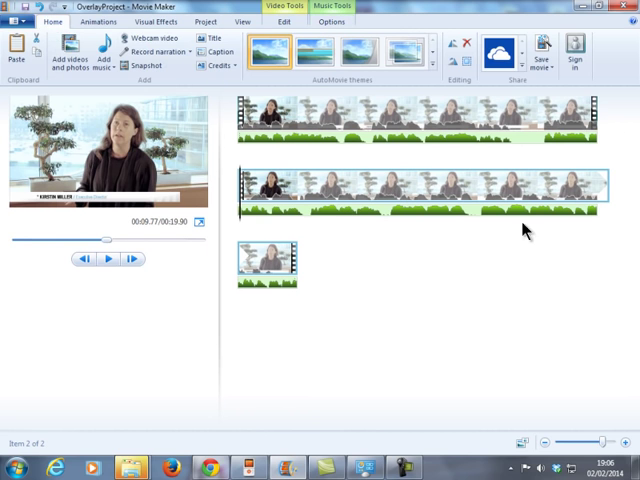
{"action": "left_click", "coordinate": [72, 48]}
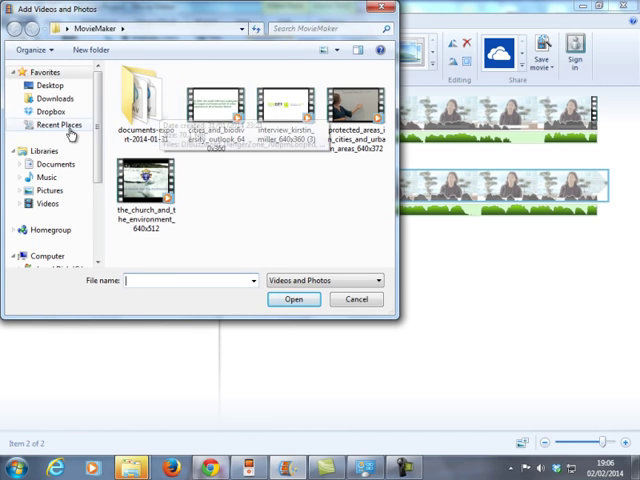
{"action": "scroll", "coordinate": [97, 178], "scroll_direction": "down", "scroll_amount": 3}
{"action": "scroll", "coordinate": [97, 178], "scroll_direction": "down", "scroll_amount": 2}
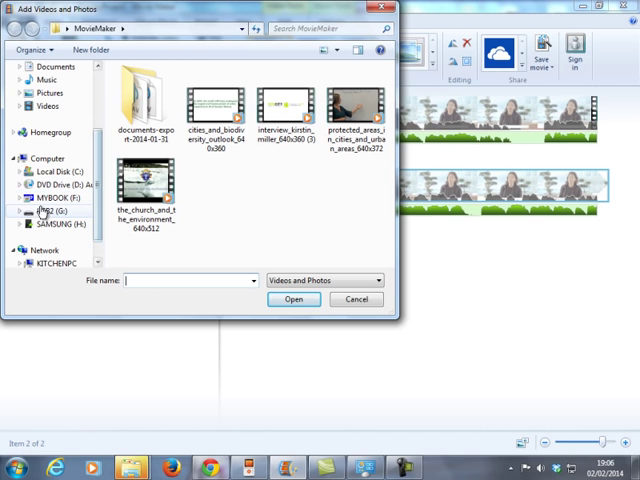
{"action": "left_click", "coordinate": [47, 210]}
{"action": "double_click", "coordinate": [150, 86]}
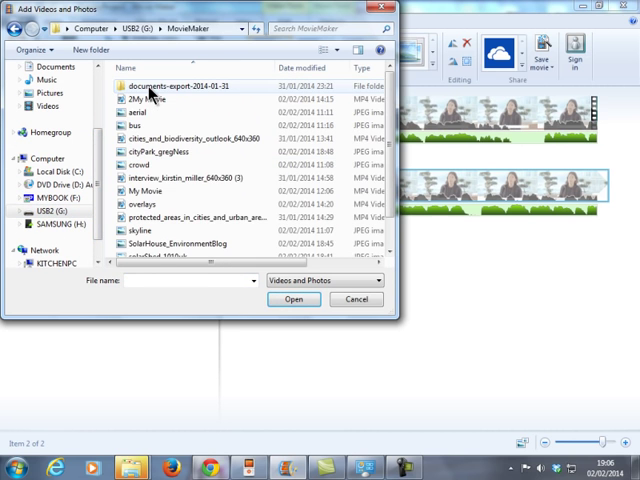
{"action": "scroll", "coordinate": [214, 142], "scroll_direction": "down", "scroll_amount": 1}
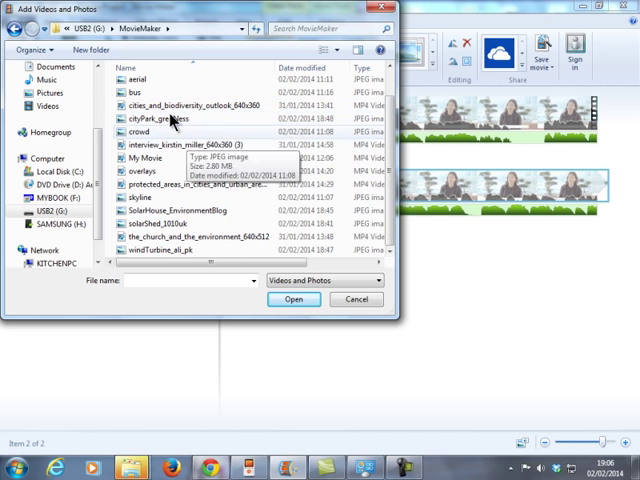
Select cityPark_gregNess, SolarHouse_EnvironmentBlog, windTurbine_ali_pk and solarShed_1010uk photos.
{"action": "left_click", "coordinate": [172, 120]}
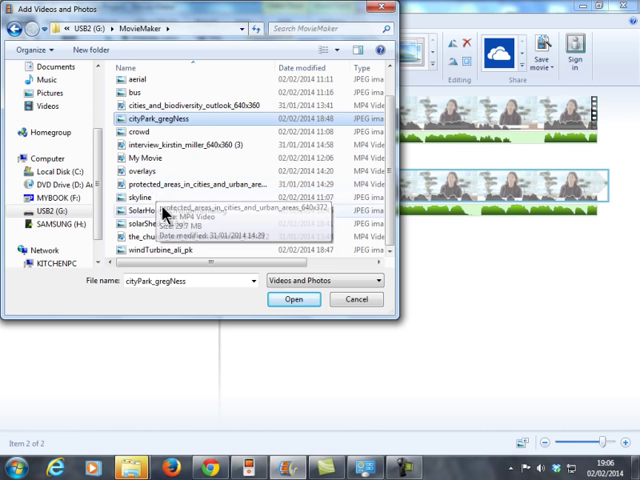
{"action": "left_click", "coordinate": [165, 211], "text": "ctrl"}
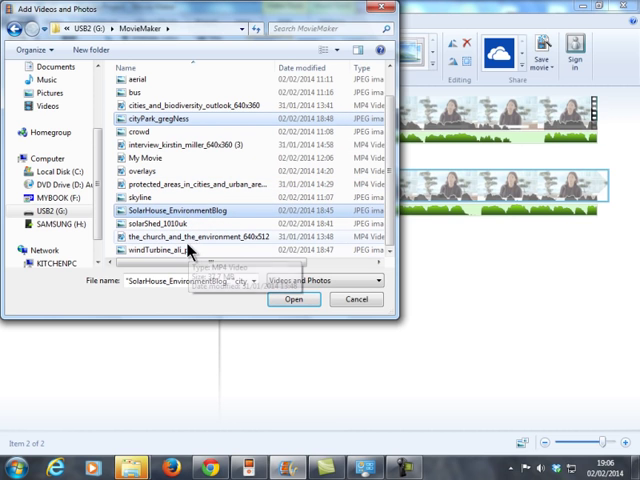
{"action": "left_click", "coordinate": [183, 250], "text": "ctrl"}
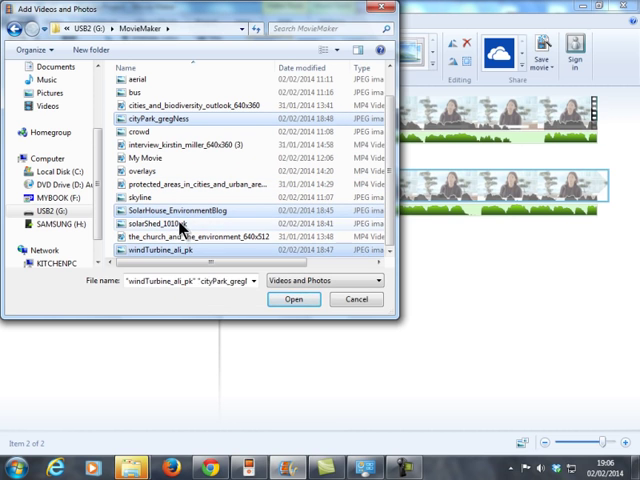
{"action": "left_click", "coordinate": [160, 224], "text": "ctrl"}
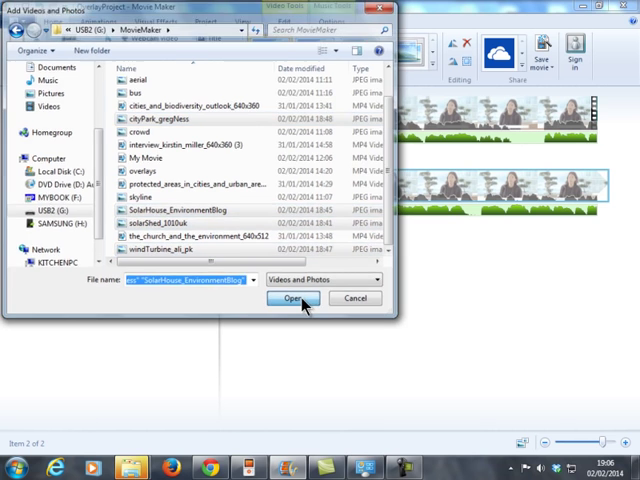
Import the four photos after the interview and select the city park photo clip.
{"action": "left_click", "coordinate": [293, 300]}
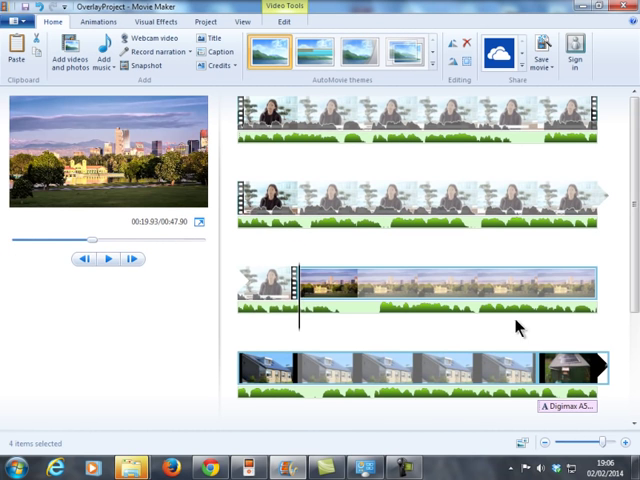
{"action": "mouse_move", "coordinate": [633, 140]}
{"action": "left_mouse_down"}
{"action": "mouse_move", "coordinate": [633, 320]}
{"action": "mouse_move", "coordinate": [633, 295]}
{"action": "left_mouse_up"}
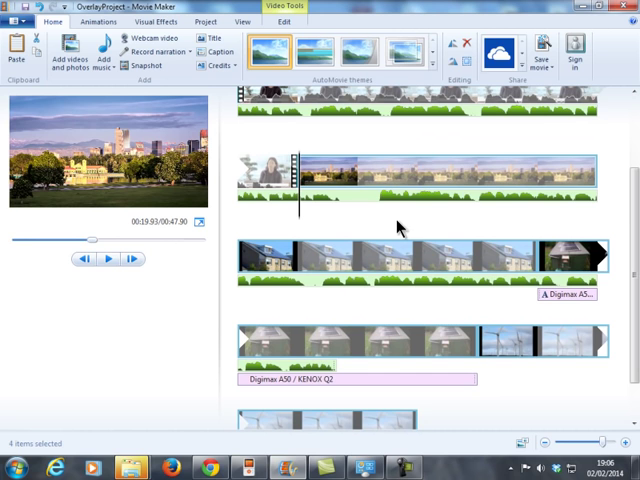
{"action": "left_click", "coordinate": [410, 174]}
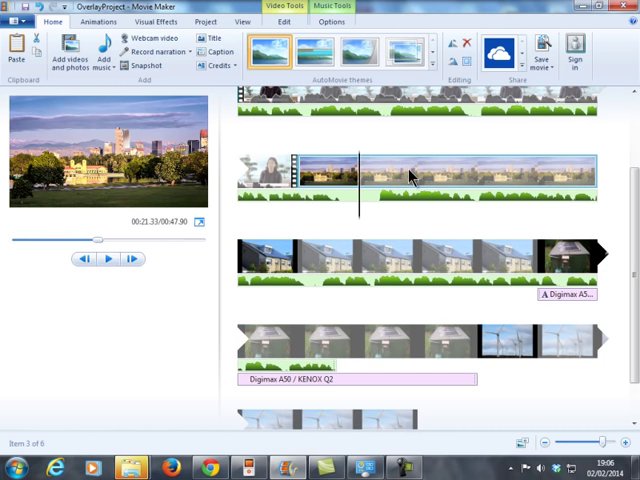
Set the city park, solar house and solar shed photos to 4.5 seconds each.
{"action": "left_click", "coordinate": [284, 21]}
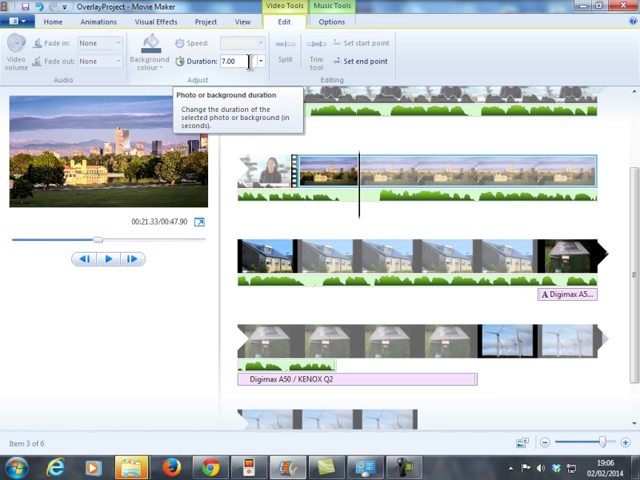
{"action": "left_click", "coordinate": [232, 61]}
{"action": "type", "text": "4.5"}
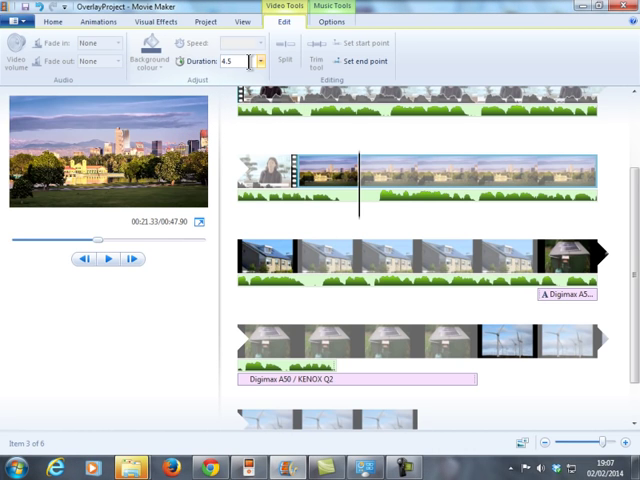
{"action": "left_click", "coordinate": [356, 268]}
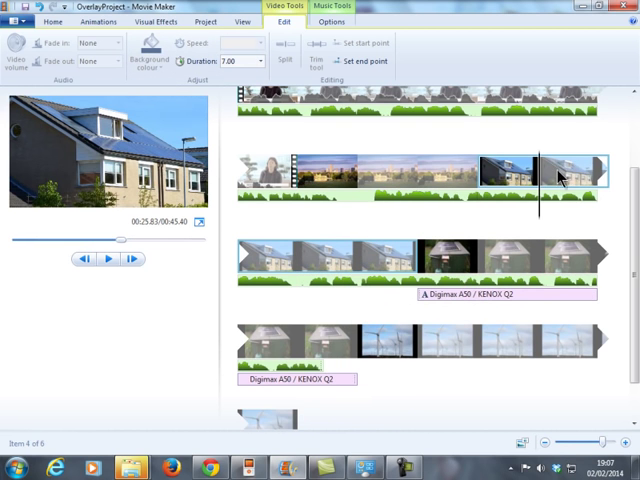
{"action": "left_click", "coordinate": [232, 61]}
{"action": "type", "text": "4.5"}
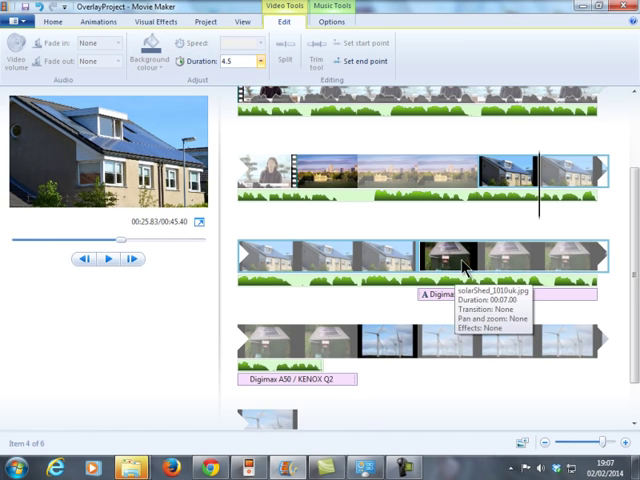
{"action": "left_click", "coordinate": [464, 266]}
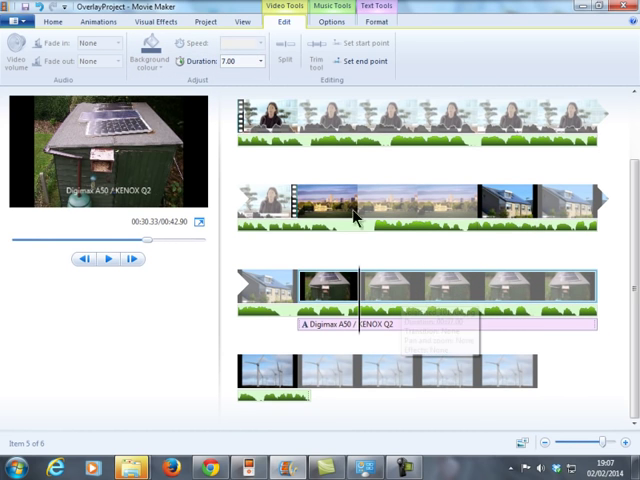
{"action": "left_click", "coordinate": [230, 61]}
{"action": "type", "text": "4.5"}
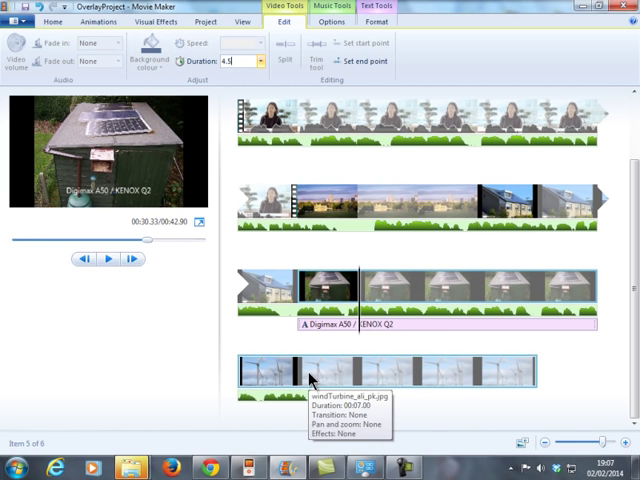
Set the wind turbine photo to 5.30 seconds and delete the Digimax A50 / KENOX Q2 caption.
{"action": "left_click", "coordinate": [310, 378]}
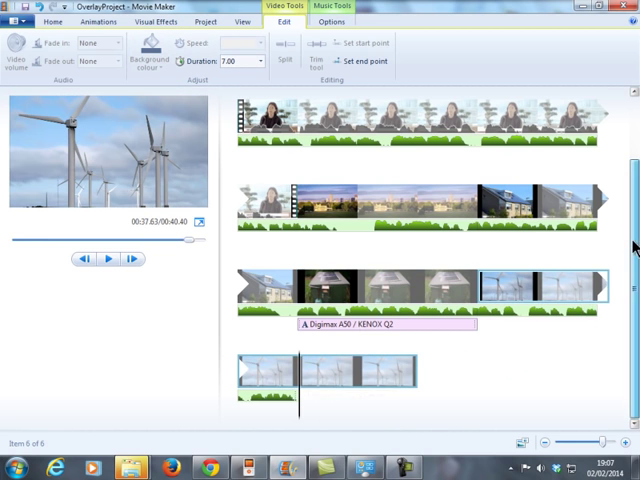
{"action": "left_click_drag", "start_coordinate": [635, 230], "coordinate": [635, 175]}
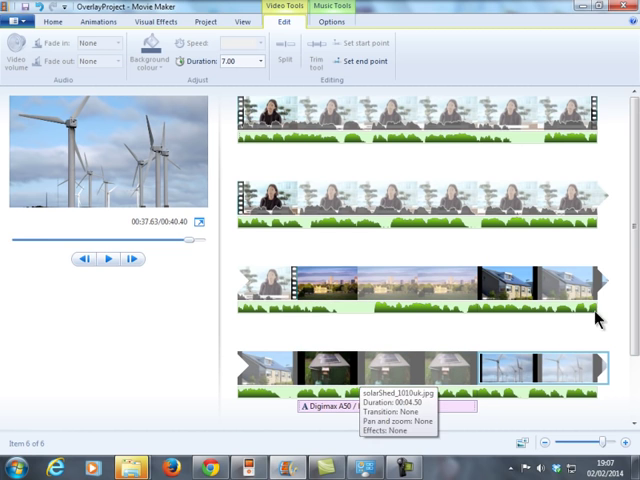
{"action": "left_click_drag", "start_coordinate": [633, 300], "coordinate": [633, 368]}
{"action": "left_click", "coordinate": [545, 300]}
{"action": "left_click", "coordinate": [230, 61]}
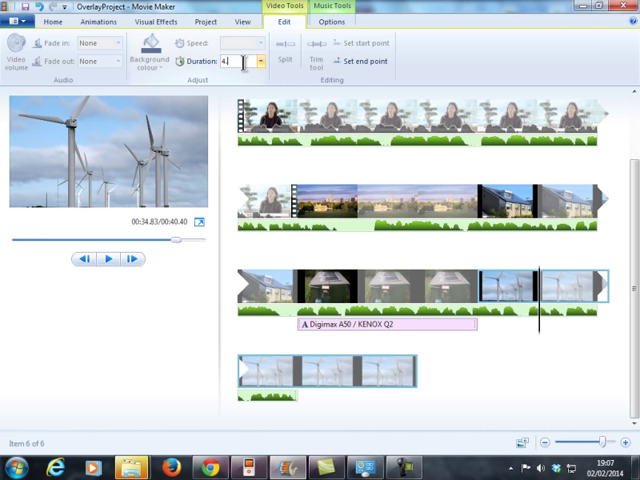
{"action": "double_click", "coordinate": [230, 61]}
{"action": "type", "text": "0"}
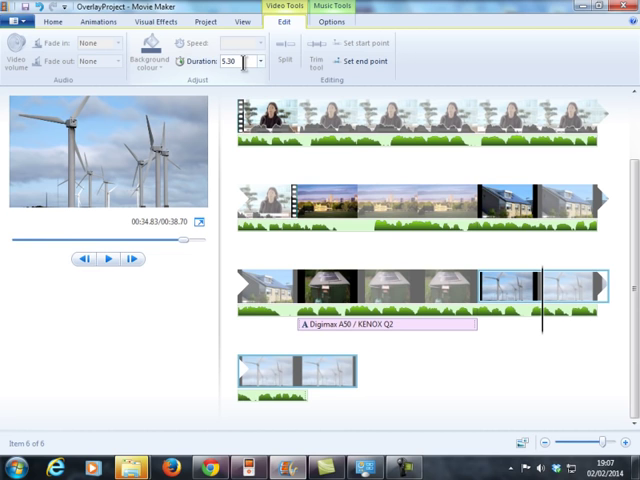
{"action": "left_click", "coordinate": [367, 326]}
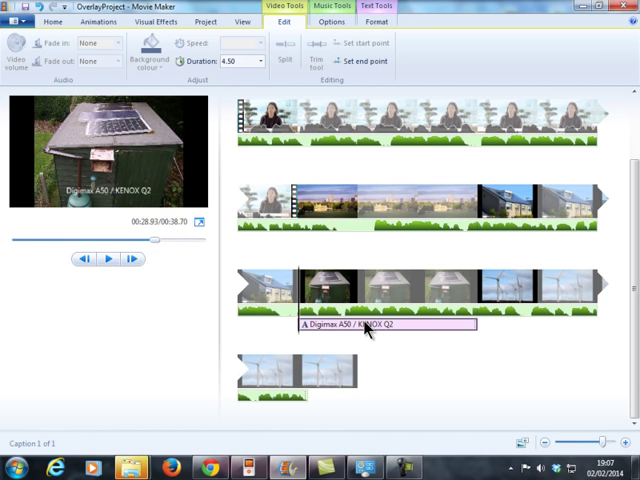
{"action": "key", "text": "Delete"}
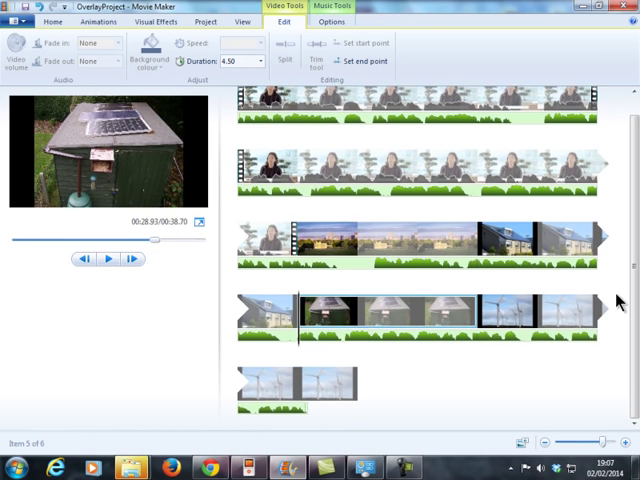
{"action": "scroll", "coordinate": [635, 300], "scroll_direction": "up", "scroll_amount": 1}
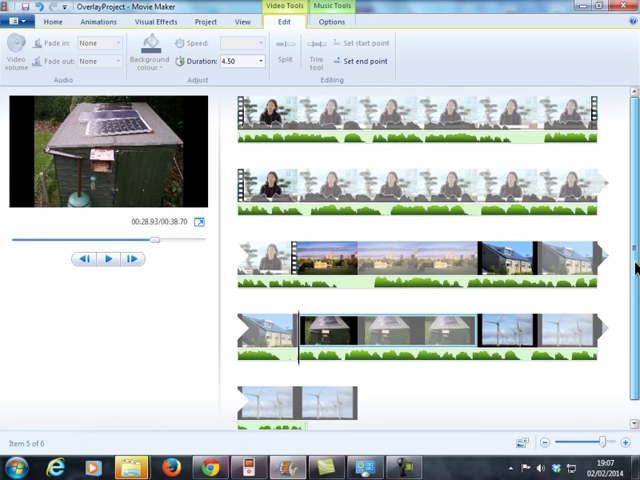
Drag cityPark, SolarHouse, solarShed and windTurbine into the interview's middle, in that order.
{"action": "left_click_drag", "start_coordinate": [325, 260], "coordinate": [241, 197]}
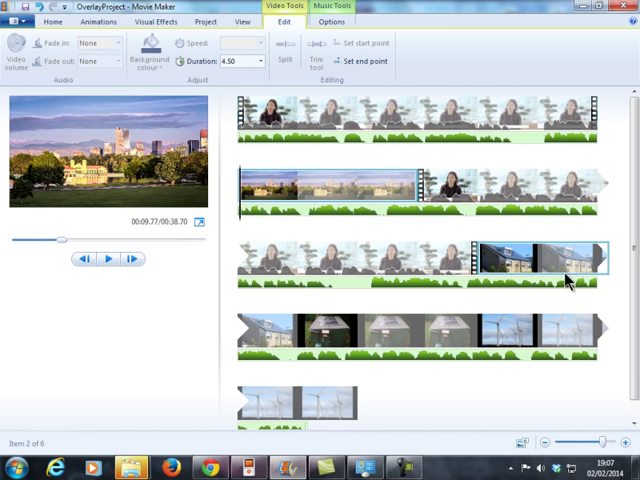
{"action": "left_click_drag", "start_coordinate": [567, 262], "coordinate": [423, 197]}
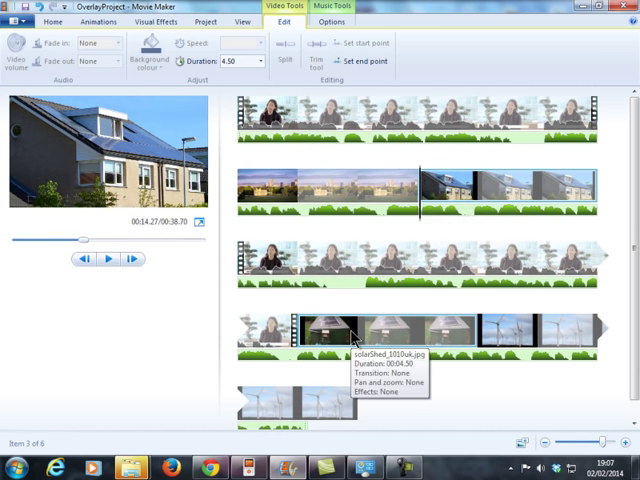
{"action": "left_click_drag", "start_coordinate": [327, 330], "coordinate": [602, 213]}
{"action": "mouse_move", "coordinate": [523, 355]}
{"action": "left_mouse_down"}
{"action": "mouse_move", "coordinate": [442, 294]}
{"action": "mouse_move", "coordinate": [440, 270]}
{"action": "left_mouse_up"}
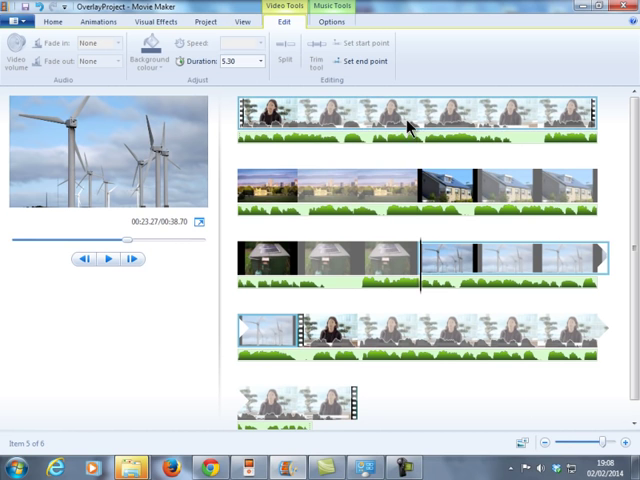
Play from the interview's start to confirm the four photos appear mid-interview.
{"action": "left_click", "coordinate": [360, 115]}
{"action": "left_click", "coordinate": [111, 260]}
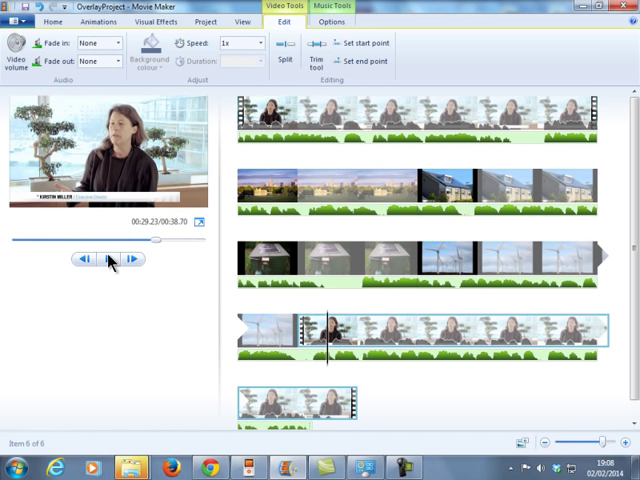
Move the city park photo from first to last, right after the wind-turbine photo.
{"action": "left_click", "coordinate": [338, 188]}
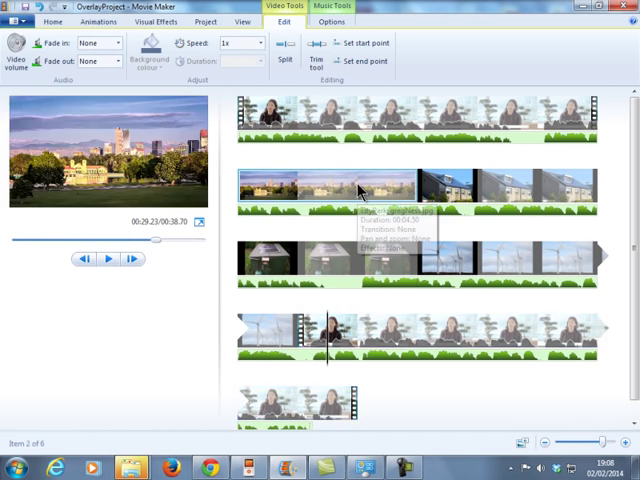
{"action": "left_click", "coordinate": [396, 186]}
{"action": "left_click", "coordinate": [314, 332]}
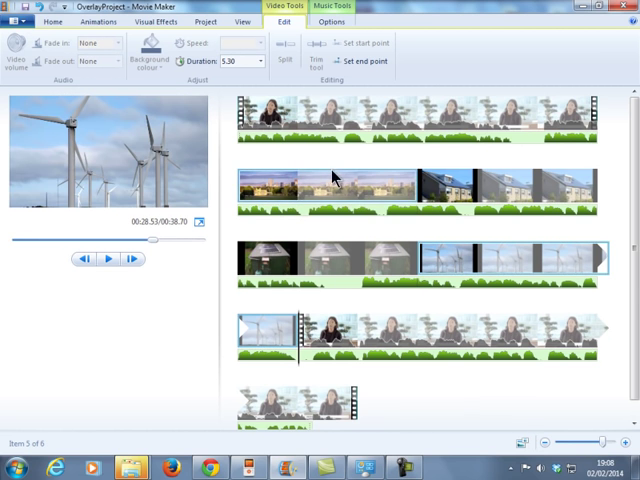
{"action": "left_click_drag", "start_coordinate": [329, 186], "coordinate": [300, 343]}
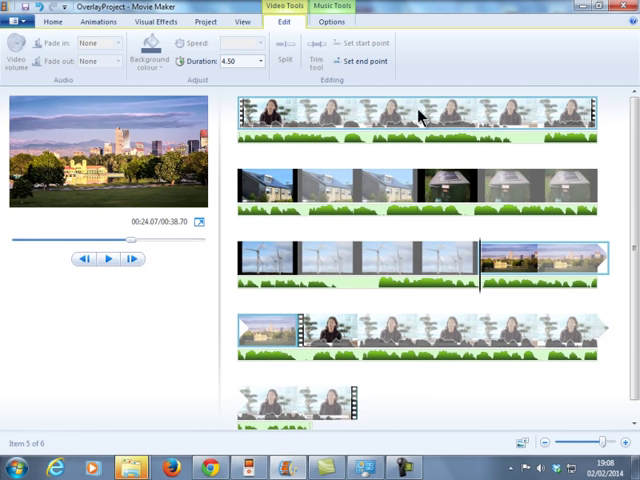
Split the interview soundtrack at the point where the photos begin.
{"action": "left_click", "coordinate": [598, 118]}
{"action": "left_click", "coordinate": [540, 115]}
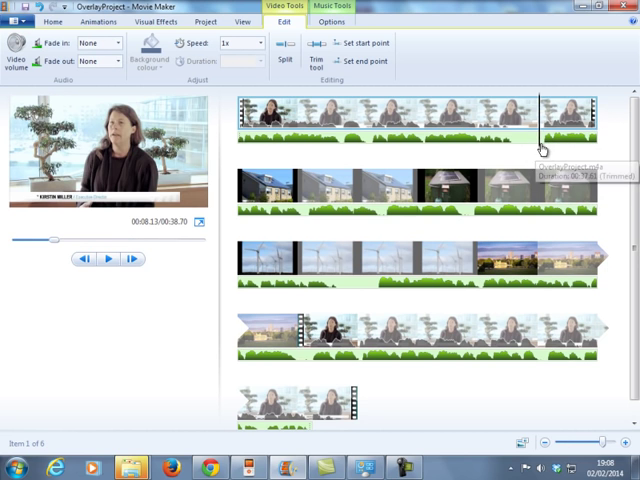
{"action": "left_click", "coordinate": [595, 118]}
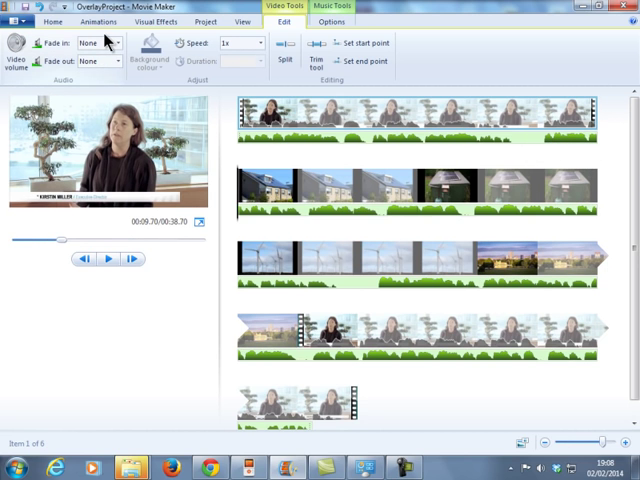
{"action": "left_click", "coordinate": [314, 140]}
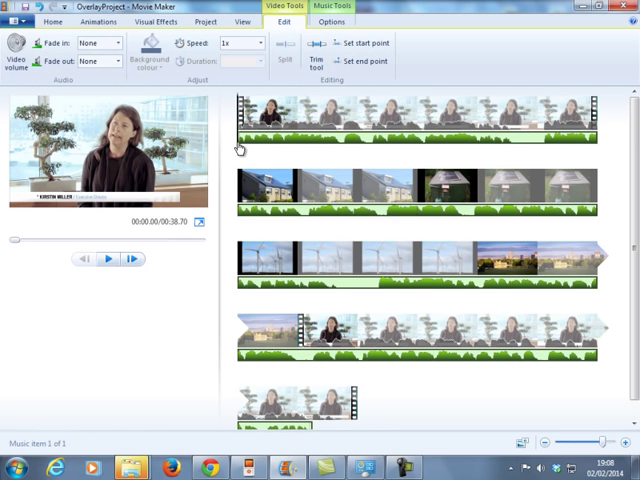
{"action": "left_click", "coordinate": [238, 178]}
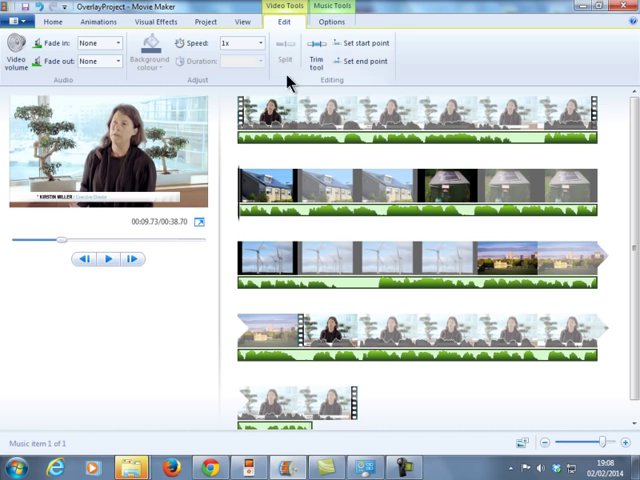
{"action": "left_click", "coordinate": [330, 21]}
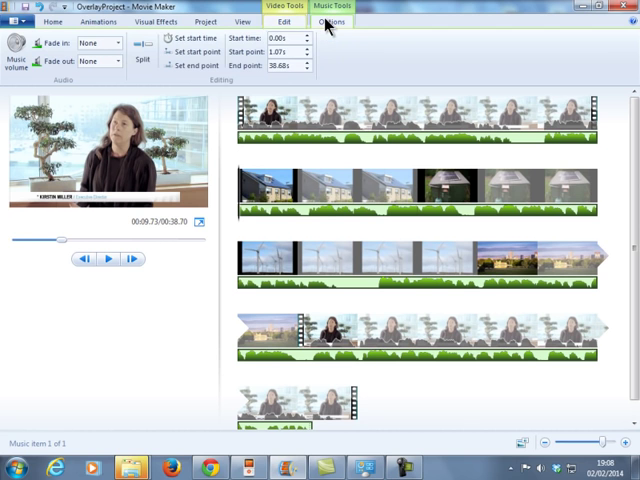
{"action": "left_click", "coordinate": [142, 55]}
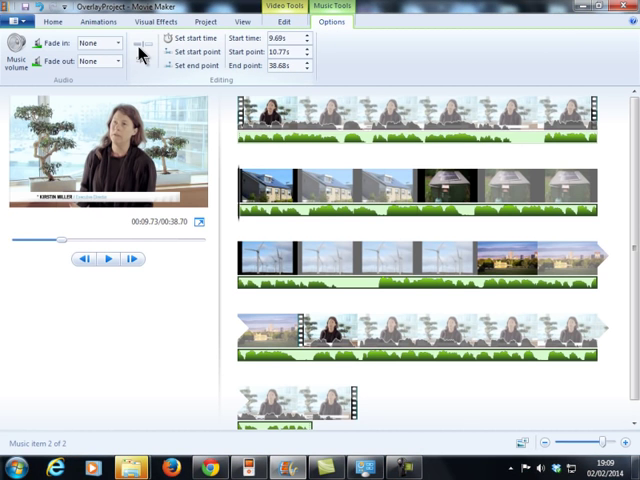
Split the soundtrack again where the photos end and delete the first and last pieces.
{"action": "left_click_drag", "start_coordinate": [241, 222], "coordinate": [305, 355]}
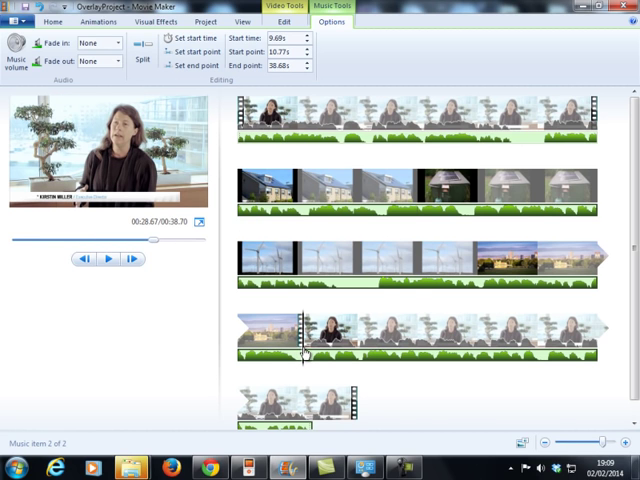
{"action": "left_click", "coordinate": [142, 52]}
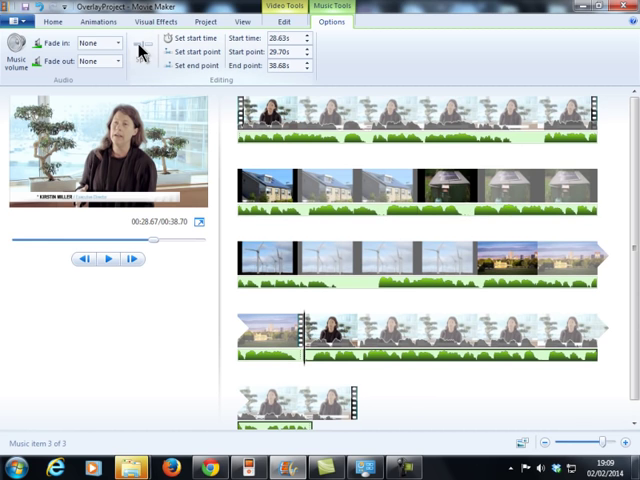
{"action": "left_click", "coordinate": [428, 140]}
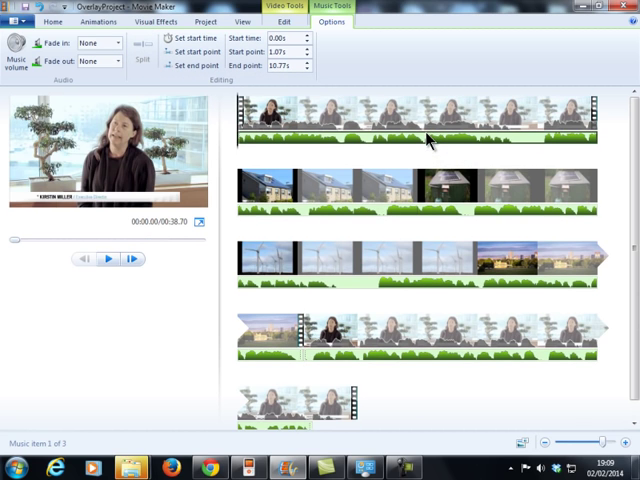
{"action": "left_click", "coordinate": [430, 146]}
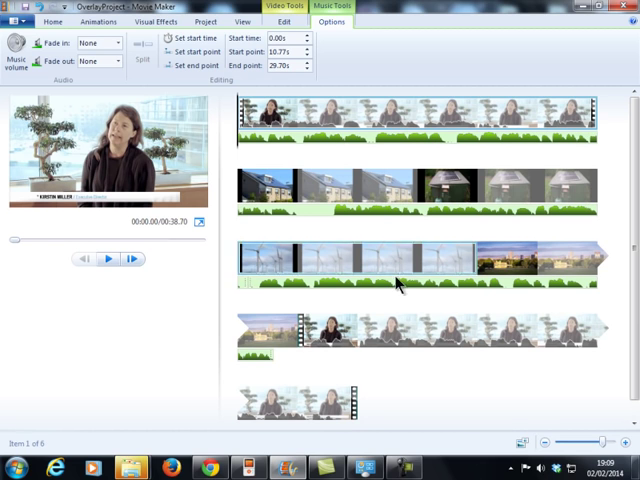
{"action": "left_click", "coordinate": [255, 360]}
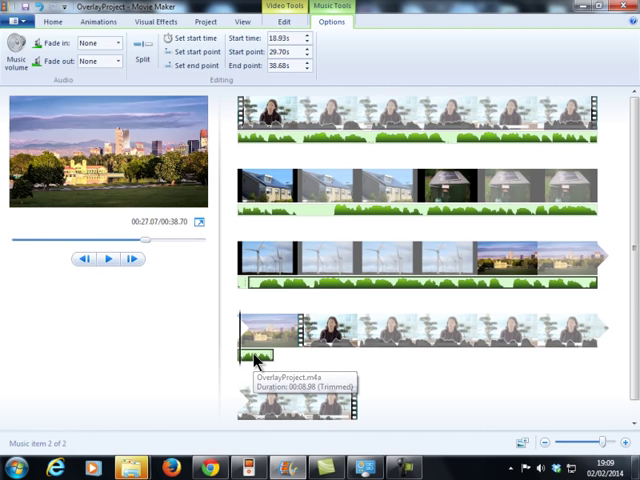
{"action": "key", "text": "Delete"}
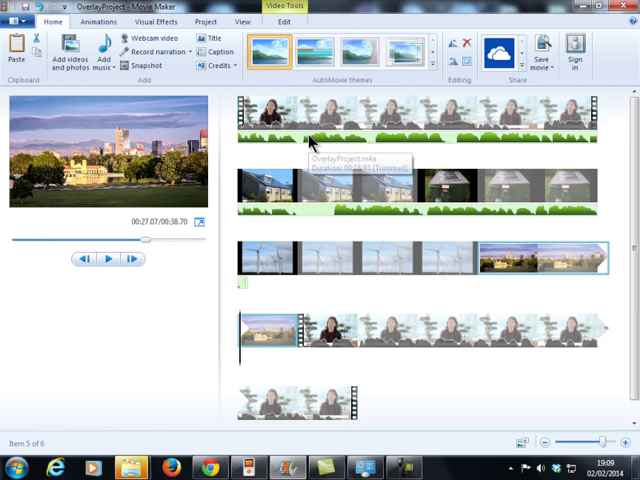
Shift the remaining 18.93 s audio to start at 9.69 s under the first photo and preview it.
{"action": "left_click_drag", "start_coordinate": [311, 142], "coordinate": [603, 148]}
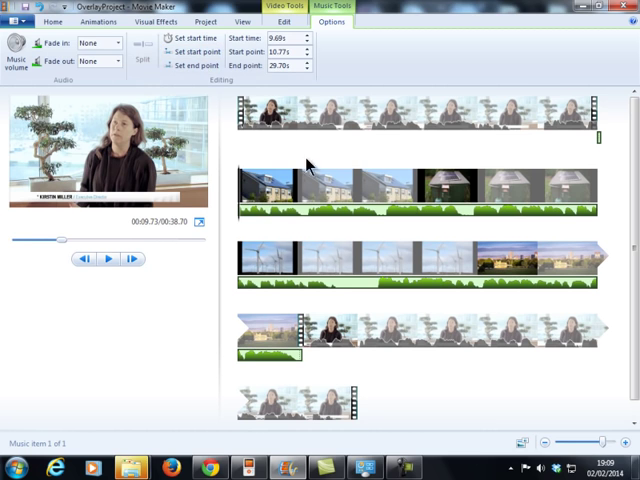
{"action": "left_click", "coordinate": [389, 112]}
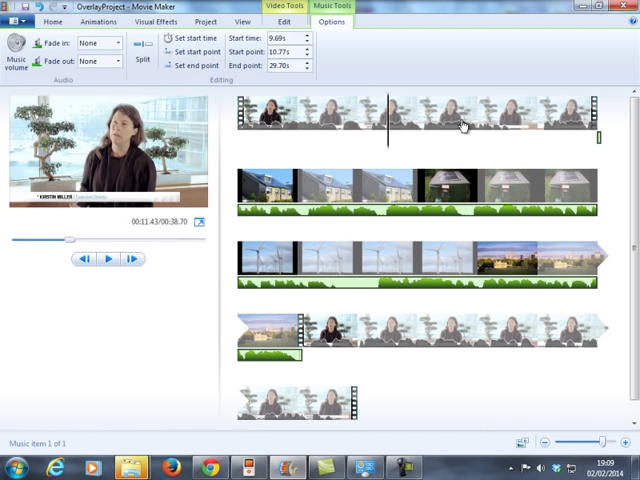
{"action": "left_click", "coordinate": [567, 112]}
{"action": "left_click", "coordinate": [109, 259]}
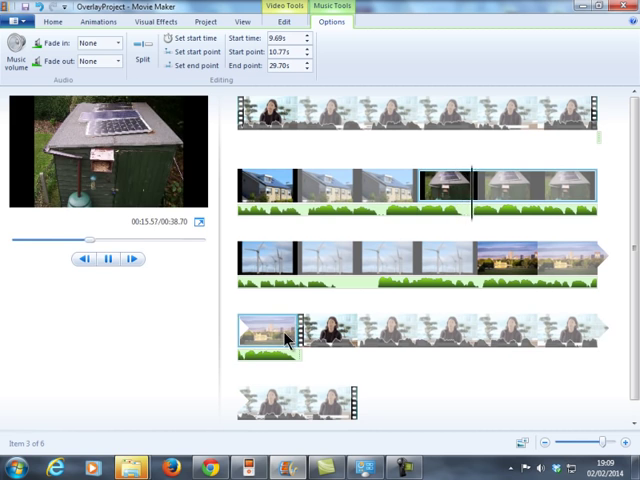
{"action": "left_click", "coordinate": [285, 338]}
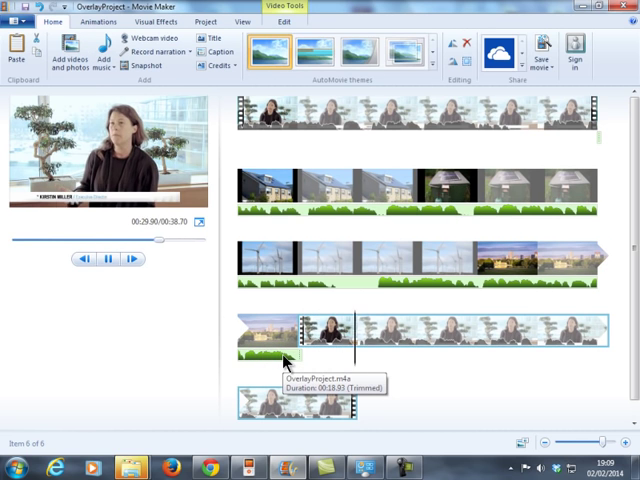
{"action": "key", "text": "space"}
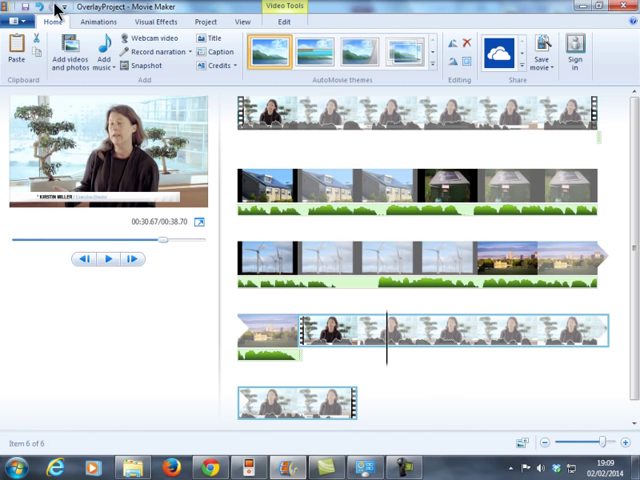
Save the movie with recommended settings under a new name in the MovieMaker folder.
{"action": "left_click", "coordinate": [24, 22]}
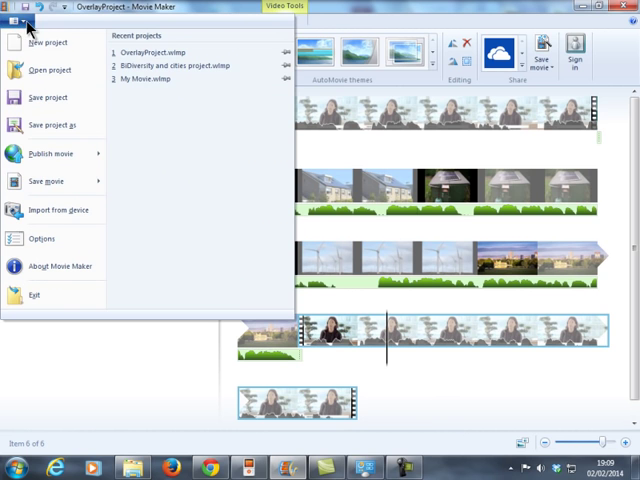
{"action": "mouse_move", "coordinate": [46, 182]}
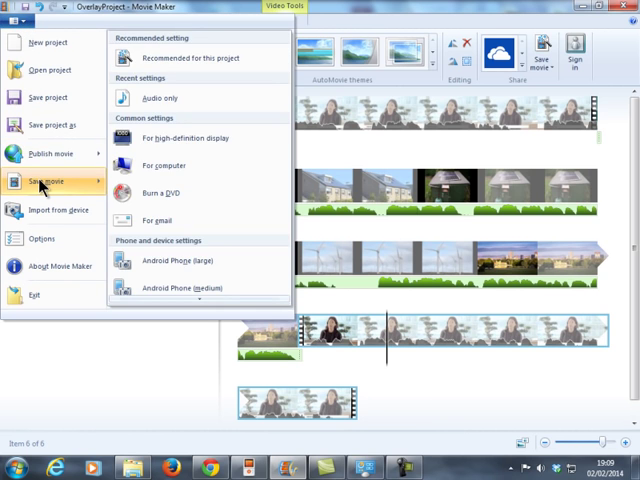
{"action": "left_click", "coordinate": [215, 60]}
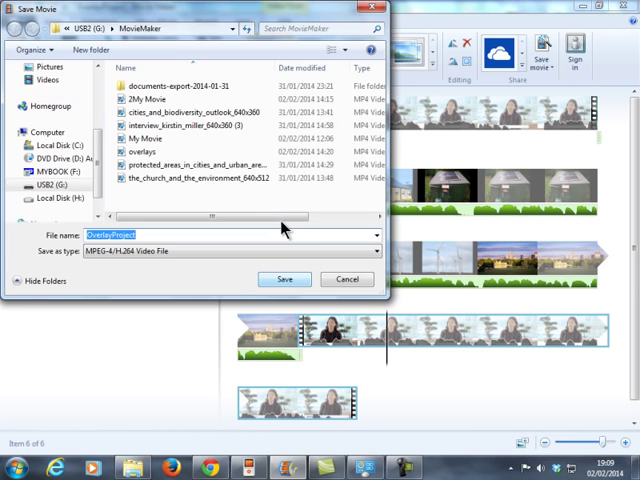
{"action": "type", "text": "over"}
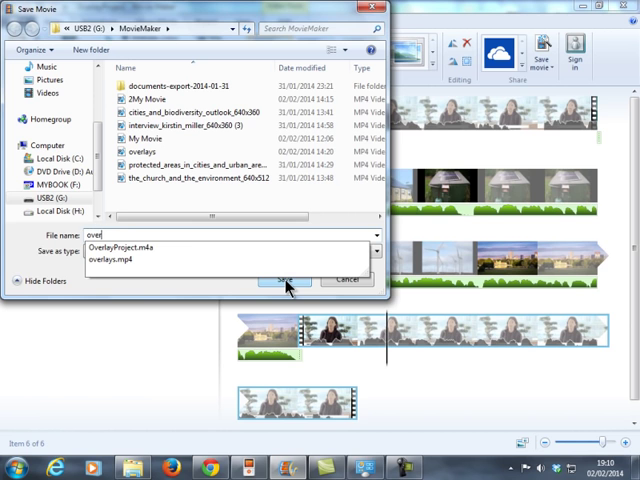
{"action": "type", "text": "LayDone"}
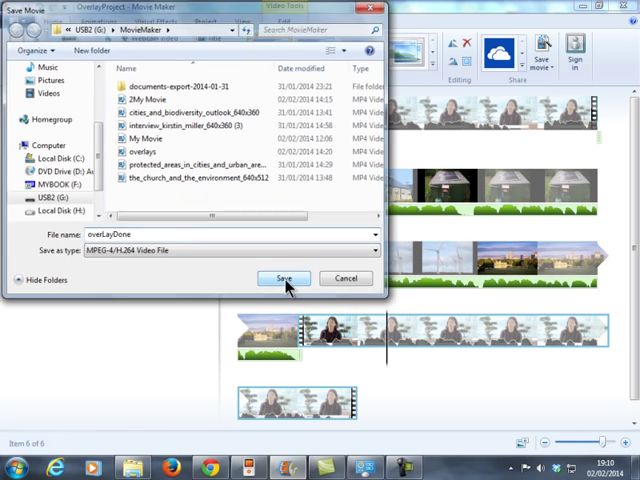
{"action": "left_click", "coordinate": [285, 279]}
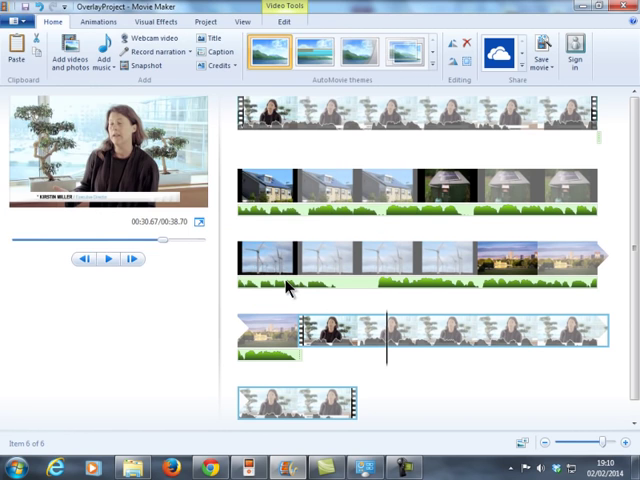